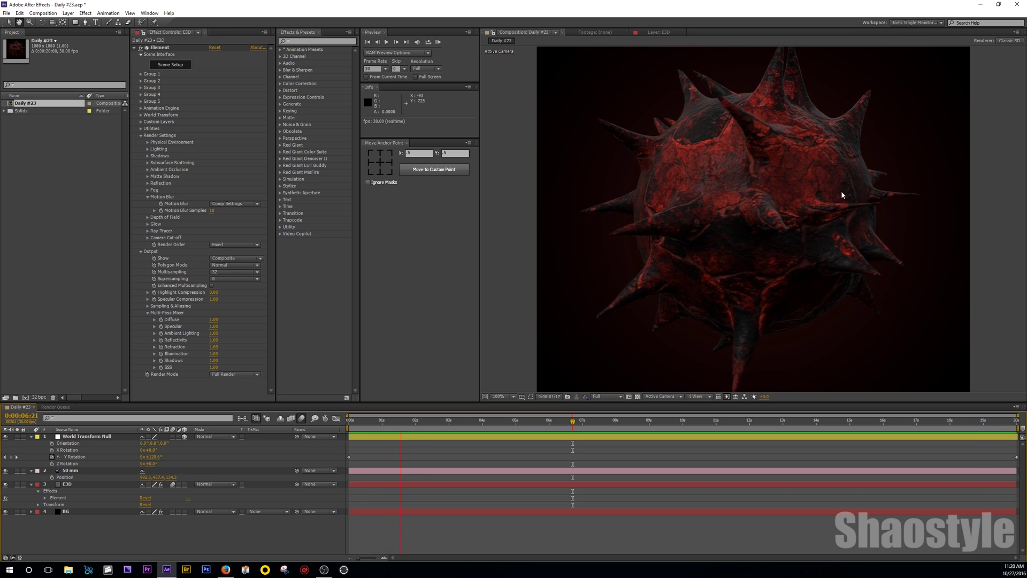
- Glance at the browser, then play and stop the rotating spiky sphere preview
click(225, 571)
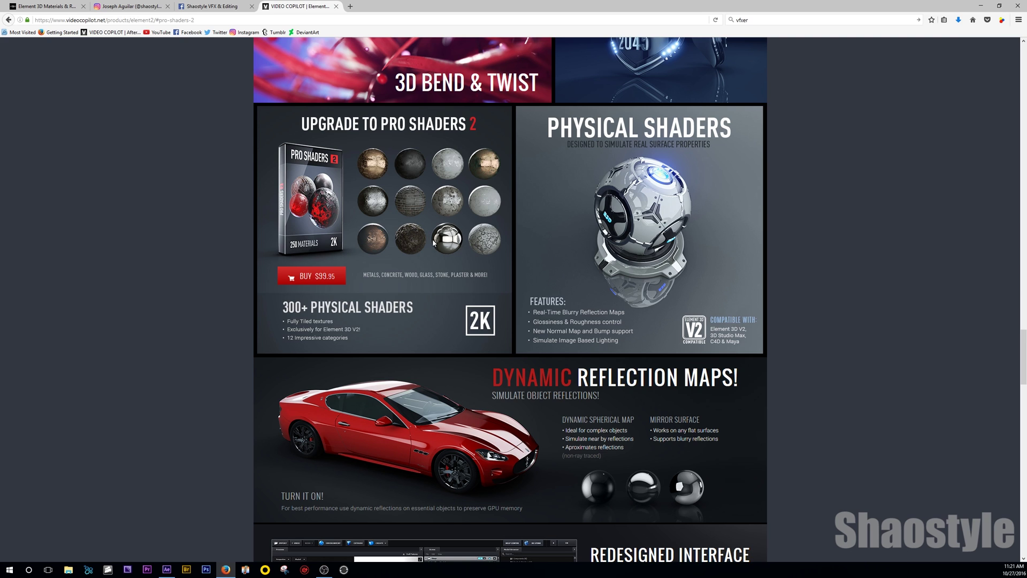
click(166, 569)
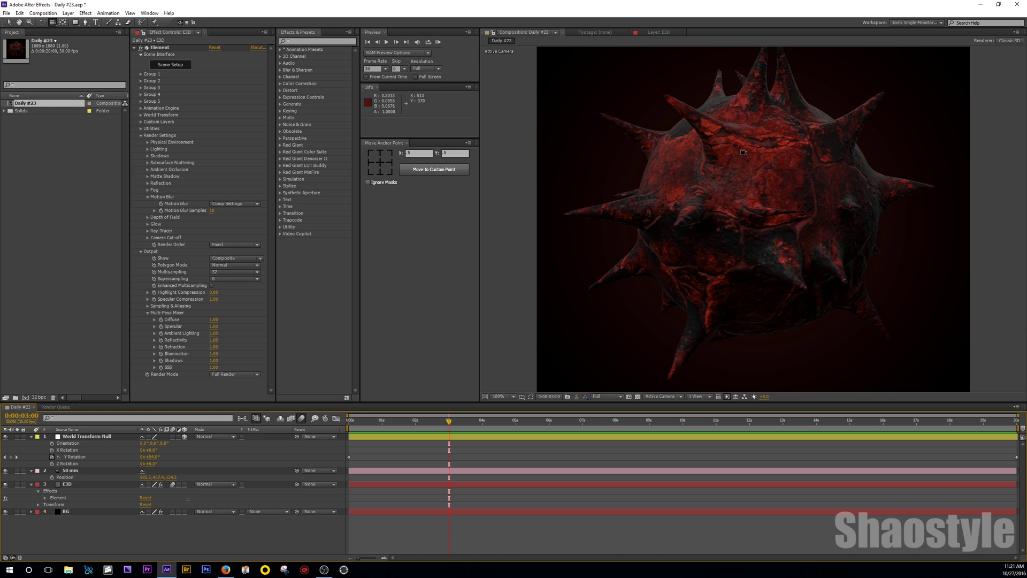
key(space)
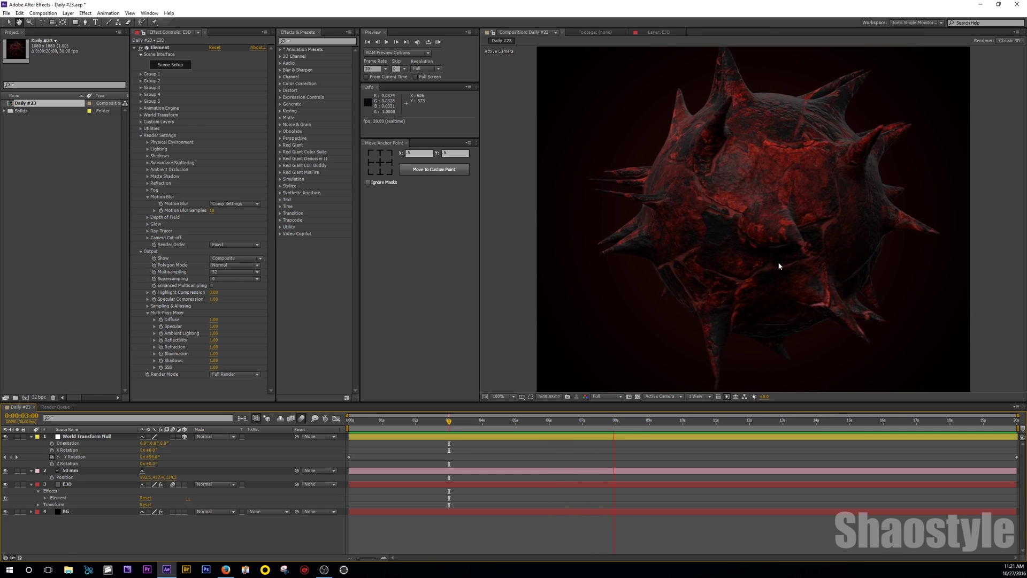
key(space)
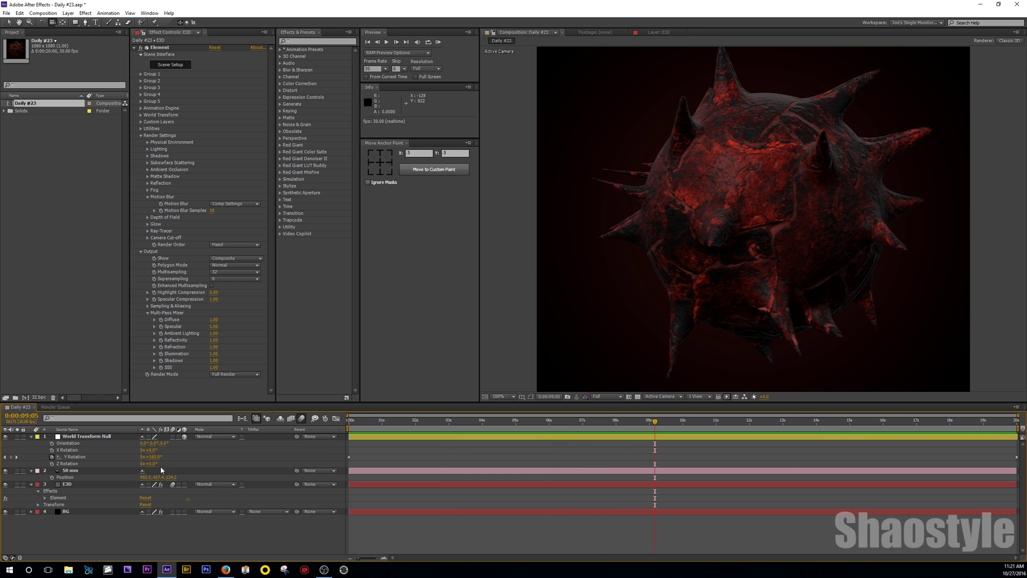
- Scroll through vfxer.com's free downloads, then view the Instagram and Facebook profile pages
click(226, 571)
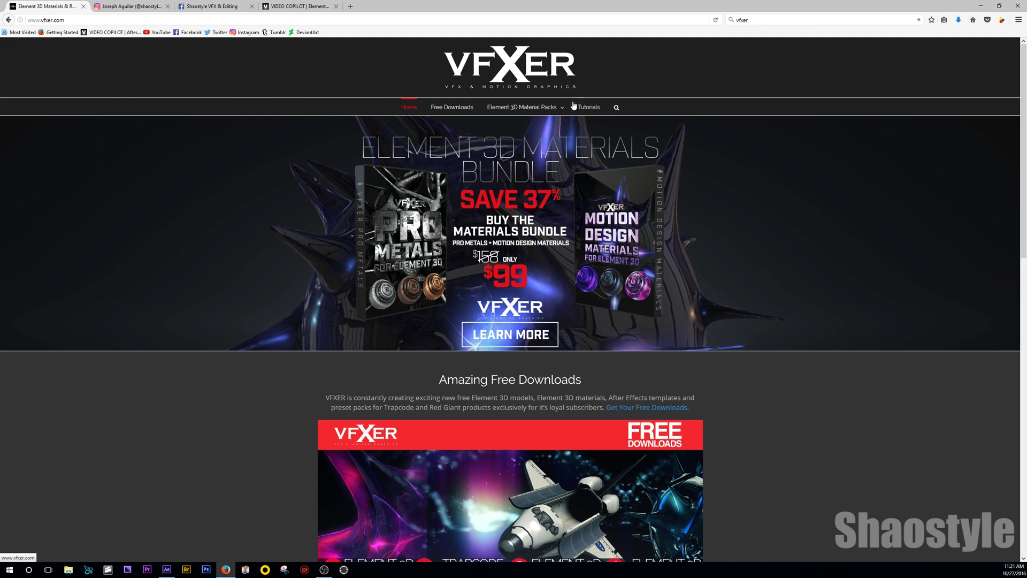
scroll(393, 390, down, 6)
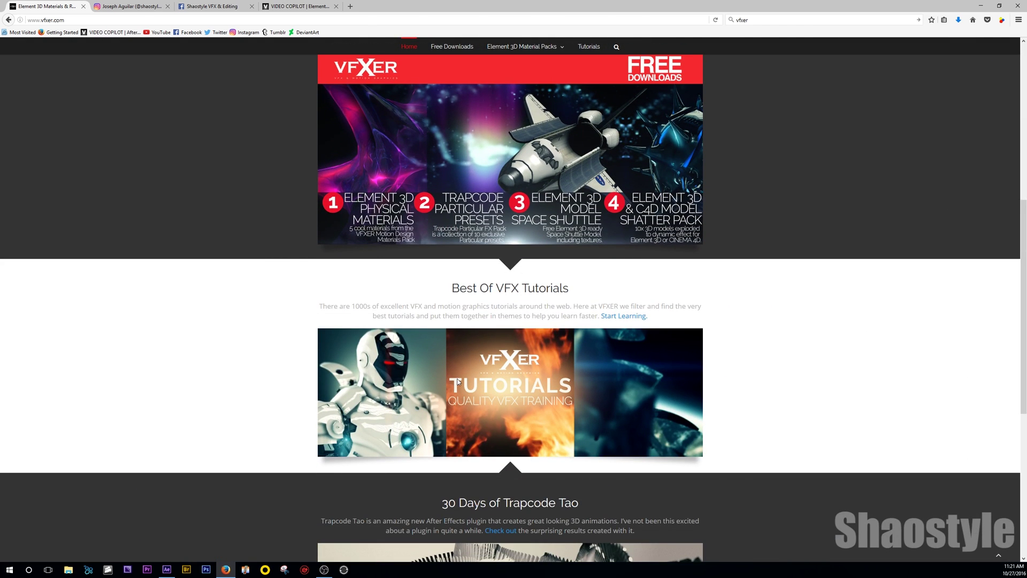
scroll(457, 380, down, 3)
scroll(461, 377, up, 7)
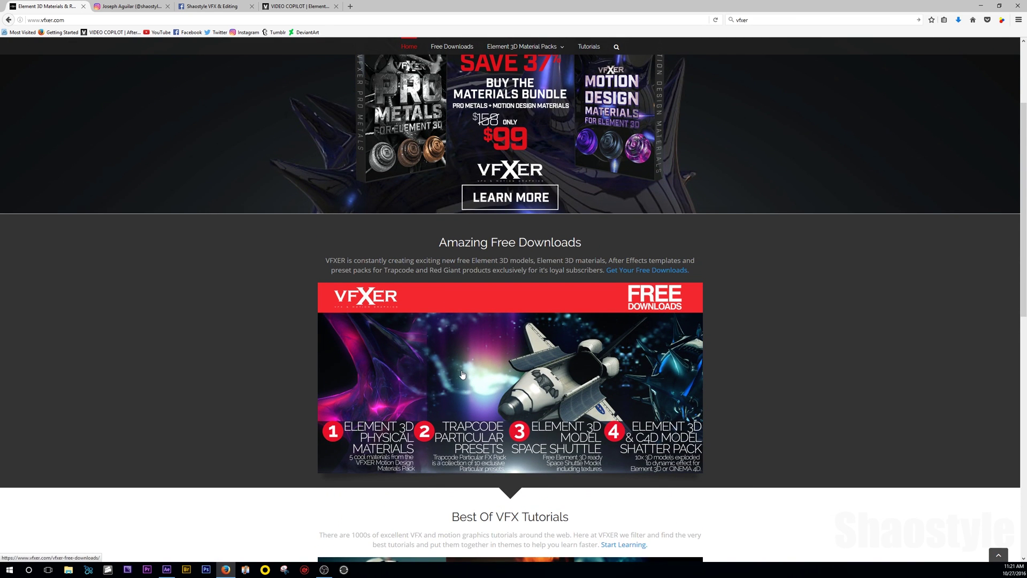
scroll(463, 374, down, 1)
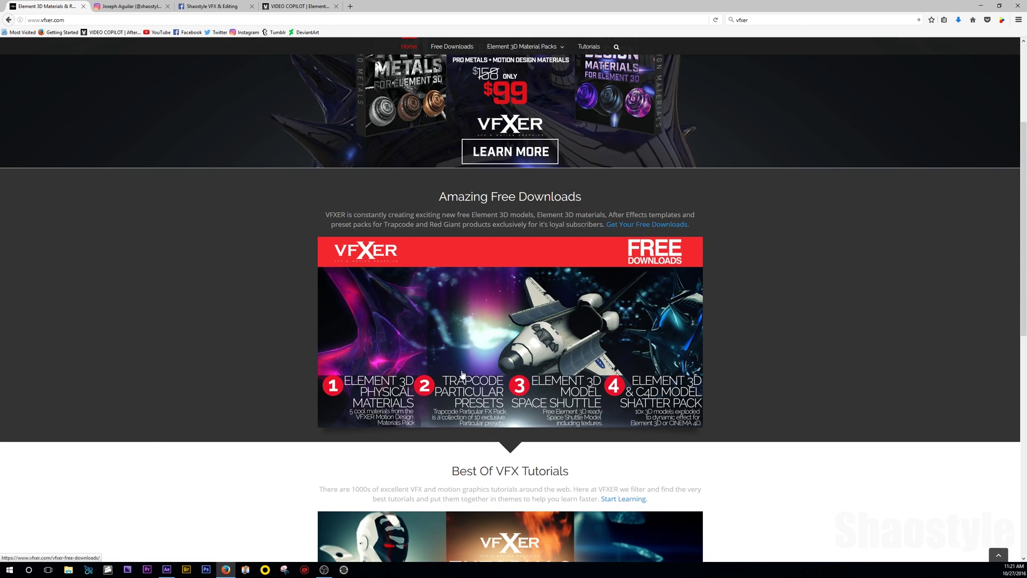
click(131, 6)
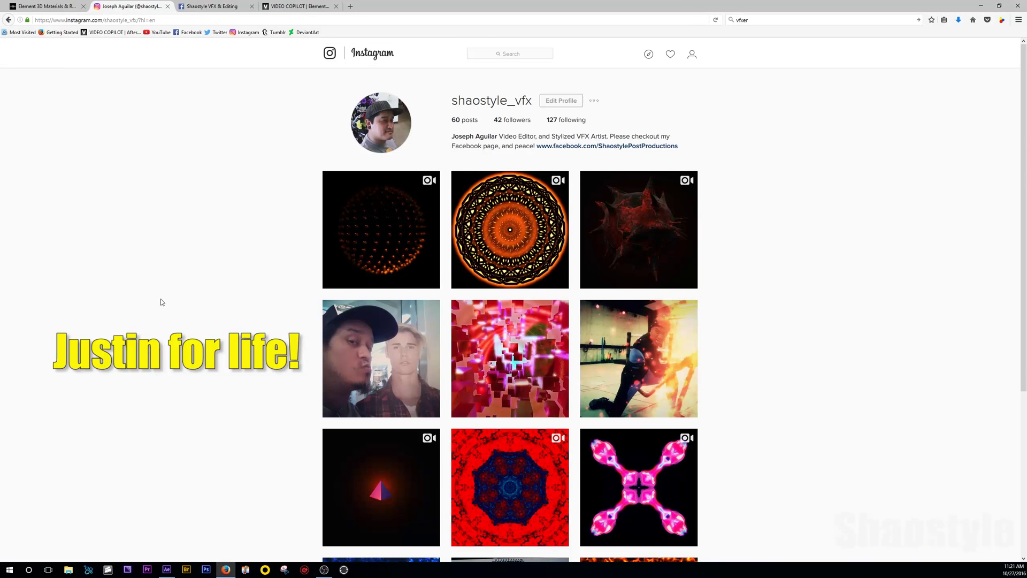
click(216, 7)
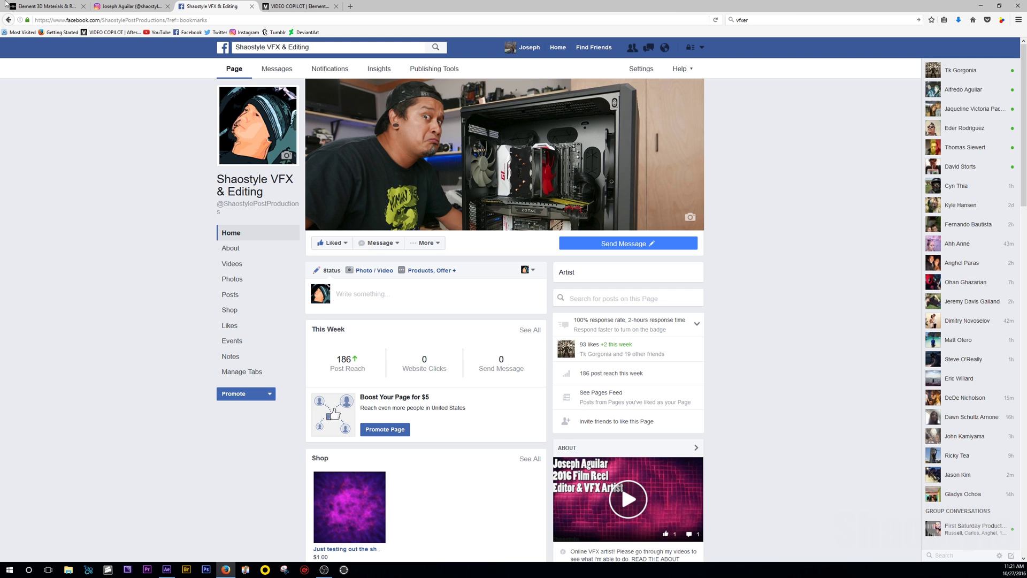
- Return to After Effects and dolly the camera so the spiky sphere fills the frame
click(981, 6)
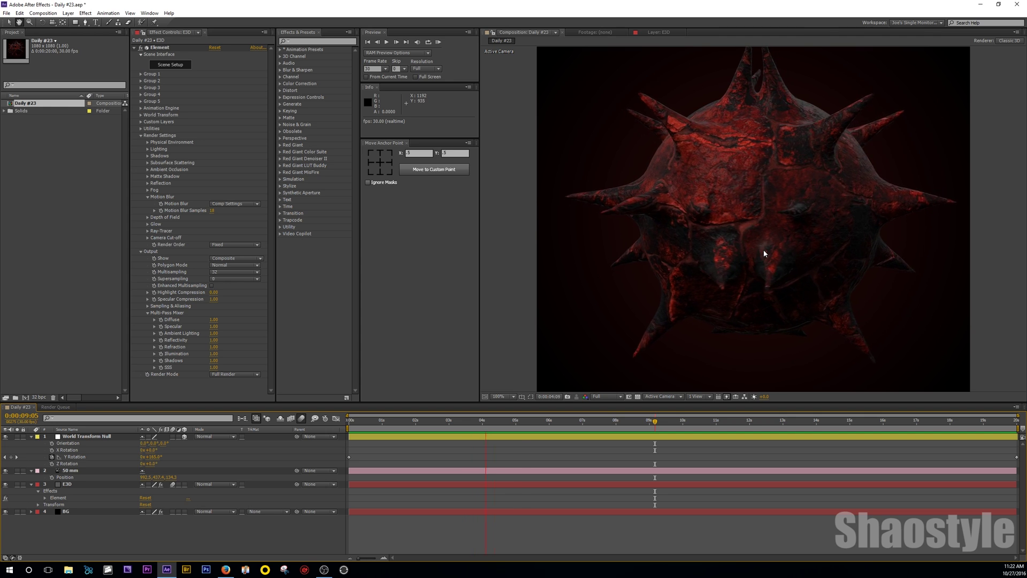
key(c)
drag(763, 249, 788, 137)
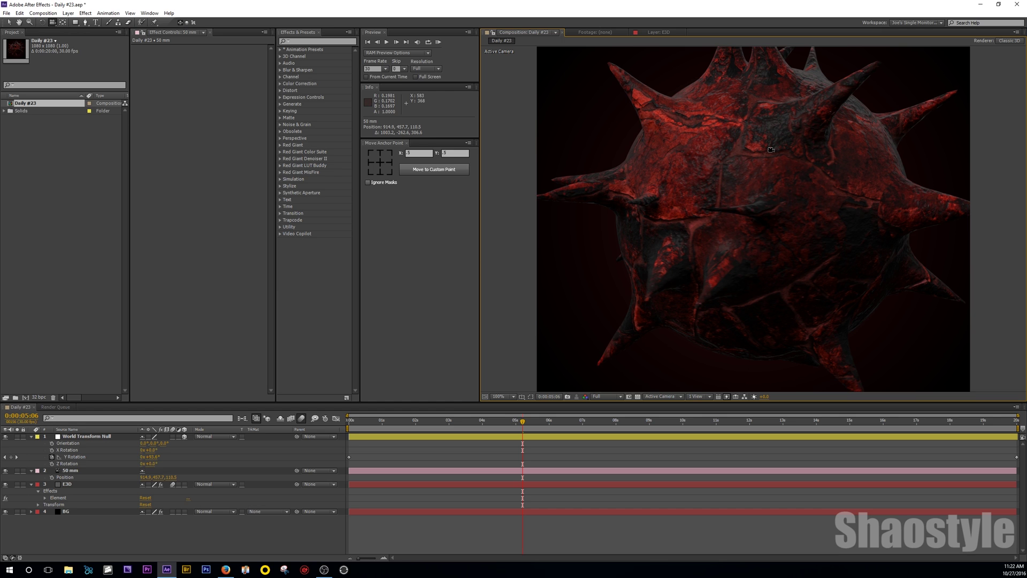
- Create a solid layer named E3D and apply Video Copilot's Element effect to it
right_click(172, 401)
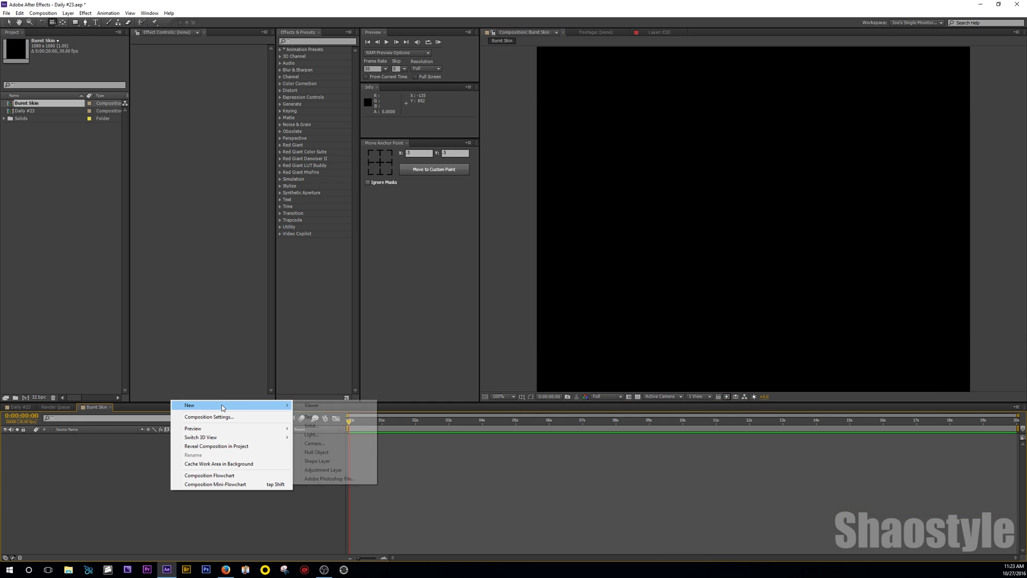
mouse_move(257, 405)
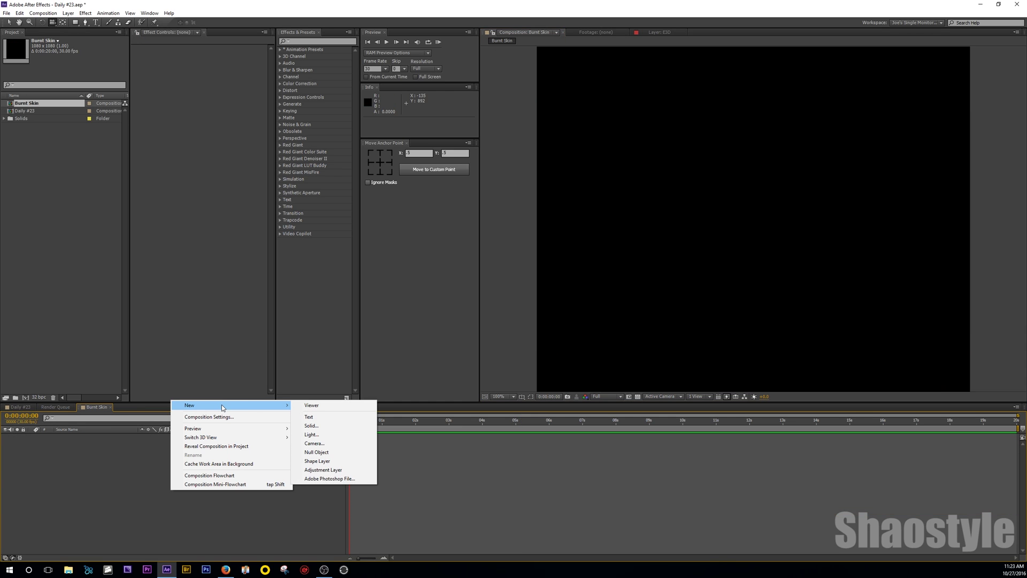
click(316, 426)
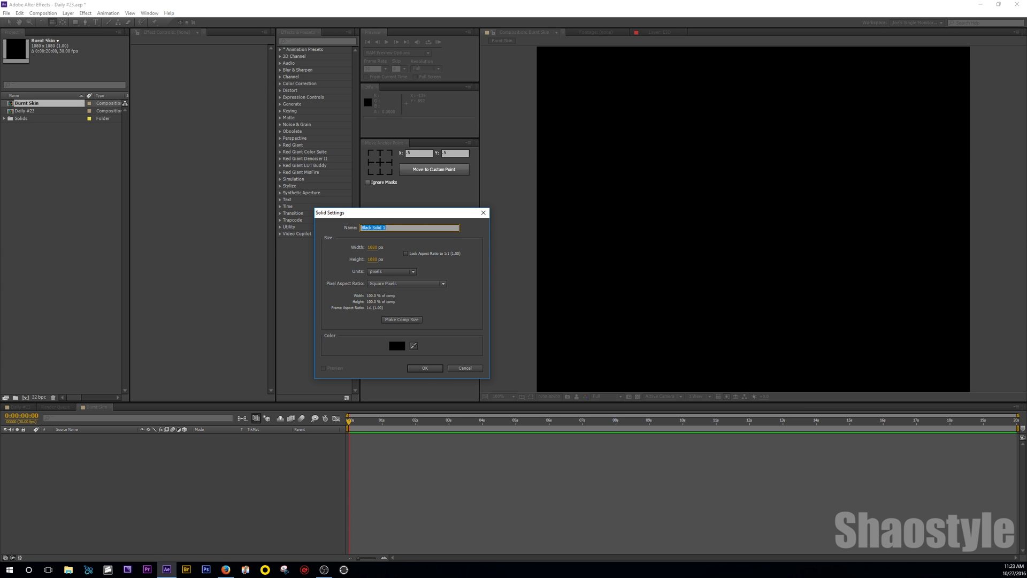
text(E3D)
key(Return)
click(280, 234)
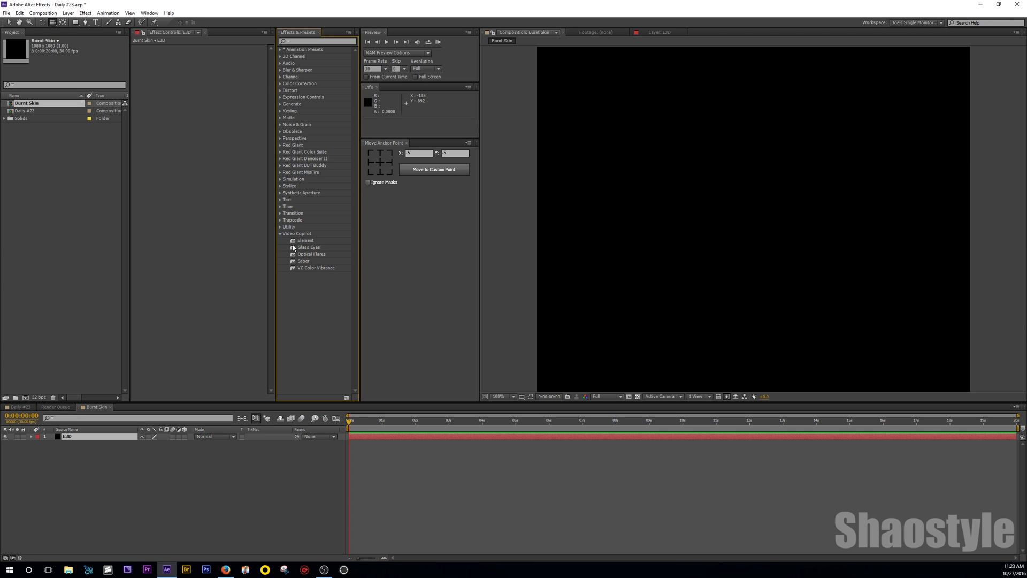
drag(293, 243, 214, 208)
- Load the SpikySphere model from the VFXER Shatter 3D Model Pack into the scene
click(170, 65)
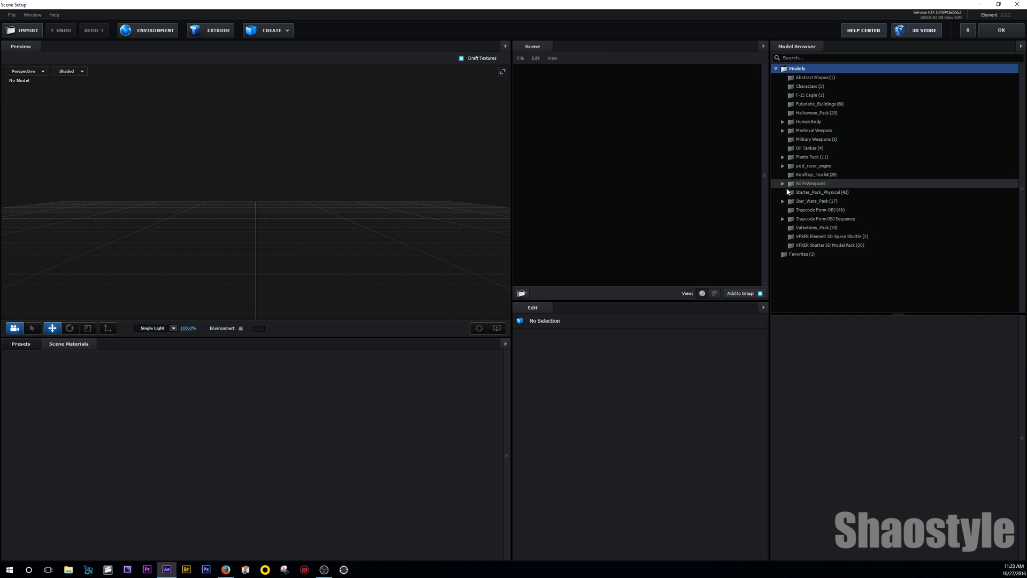
click(797, 245)
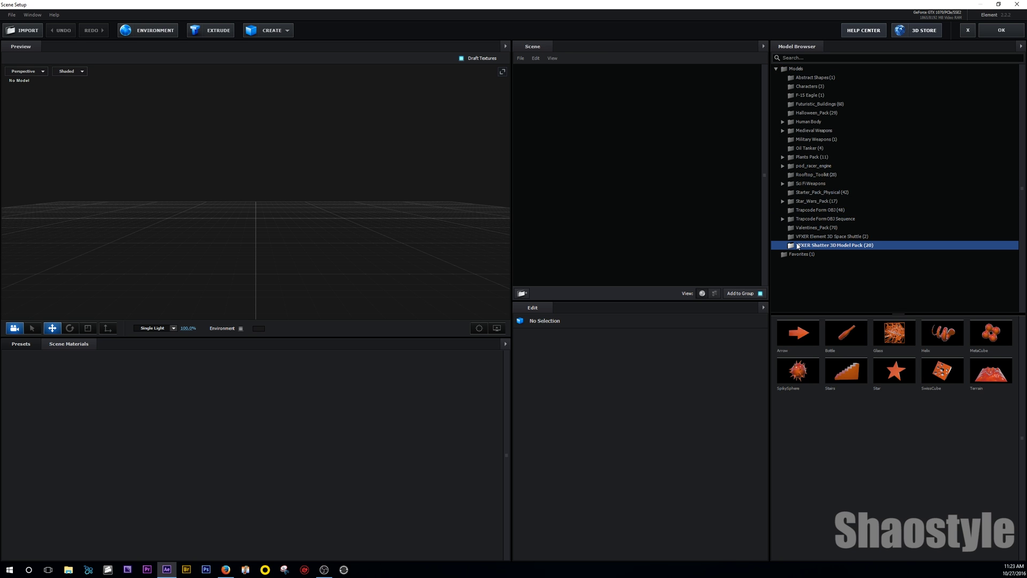
click(811, 376)
drag(256, 248, 275, 215)
- Apply the Pro_Shaders_2 Stone material stone_rock_wall_01 to the sphere and inspect it
click(27, 345)
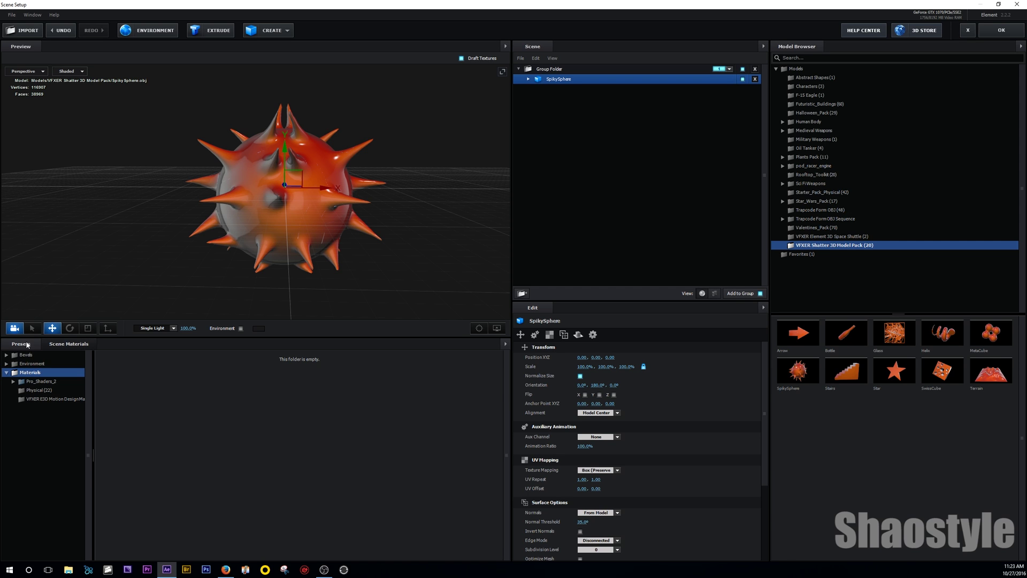
double_click(32, 382)
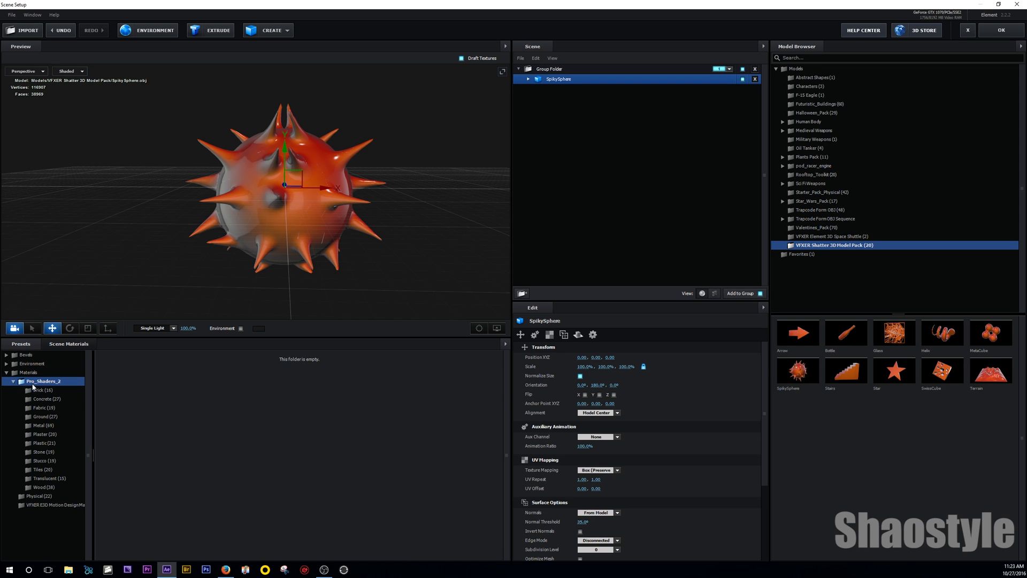
click(33, 391)
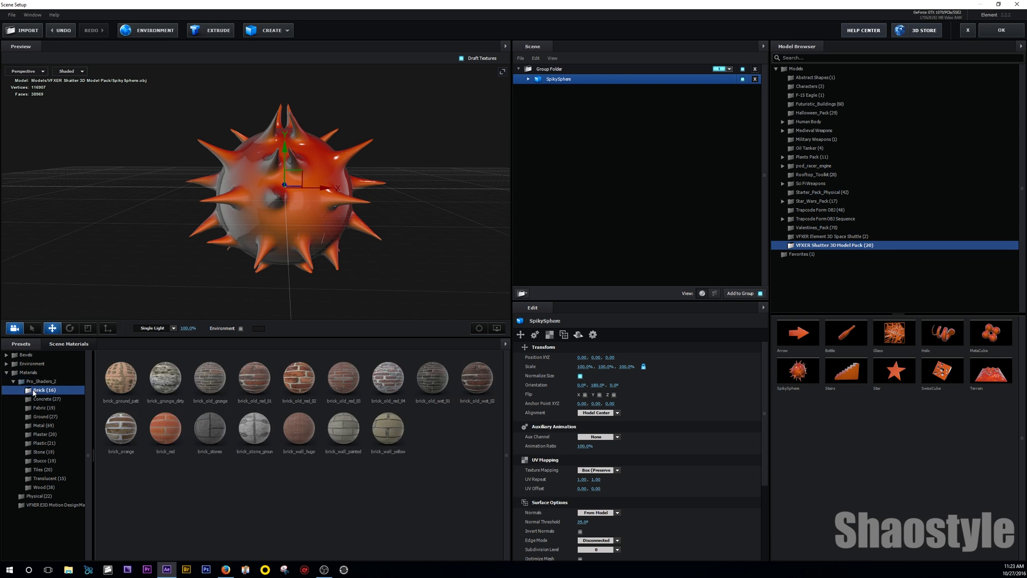
click(40, 452)
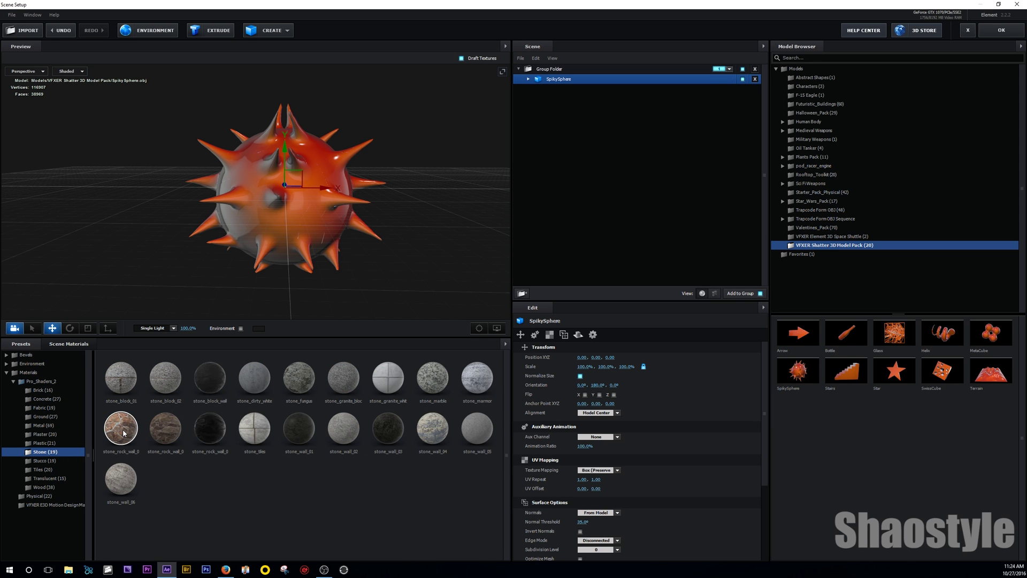
drag(124, 434, 301, 213)
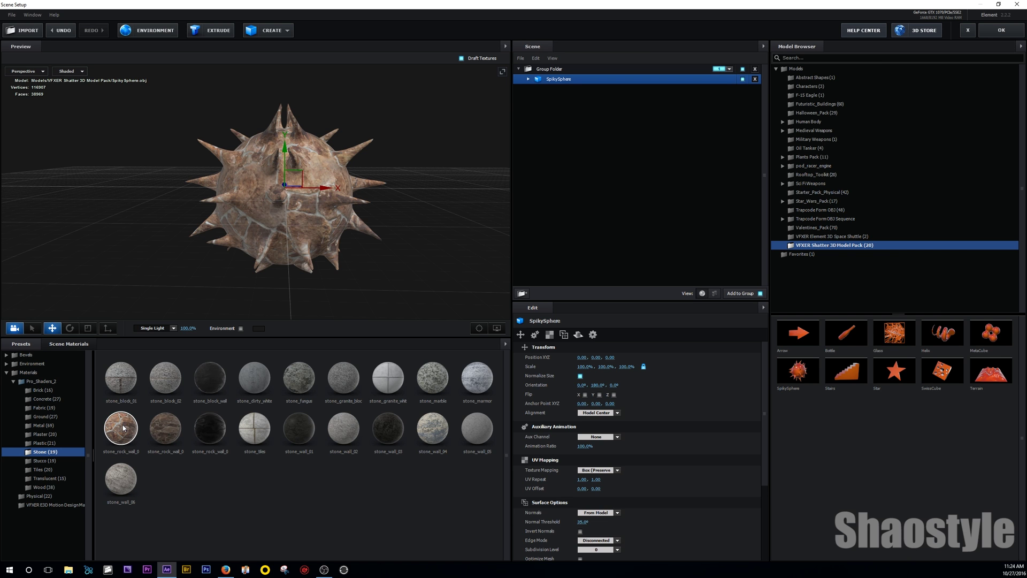
mouse_move(286, 214)
mouse_down()
mouse_move(294, 215)
mouse_move(281, 219)
mouse_up()
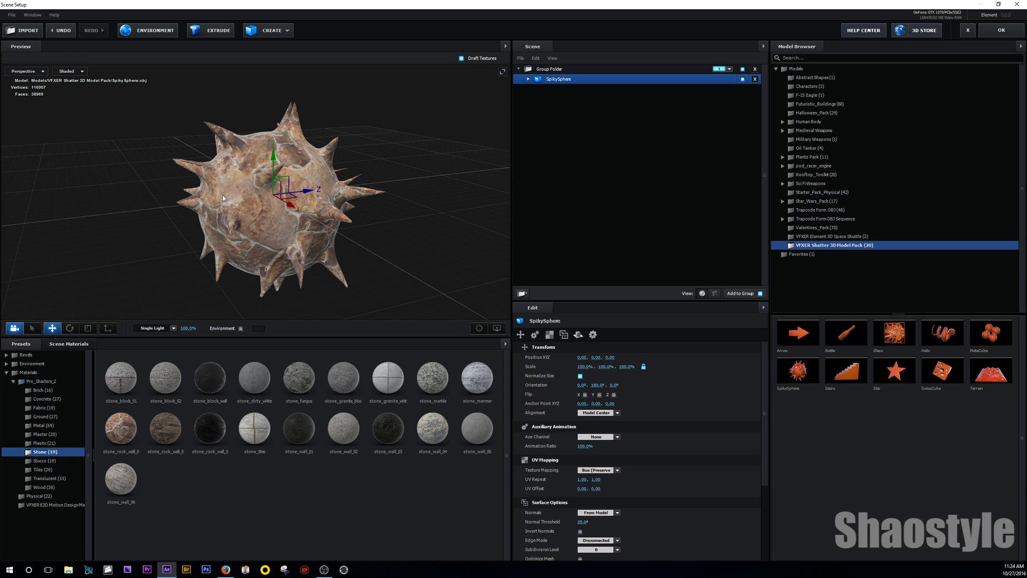
scroll(223, 197, up, 4)
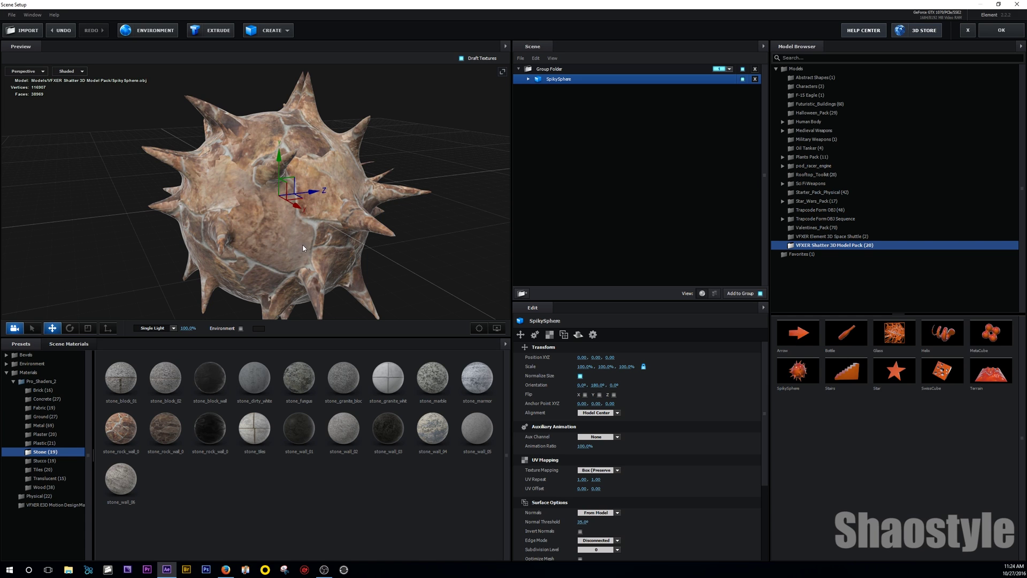
drag(257, 274, 303, 253)
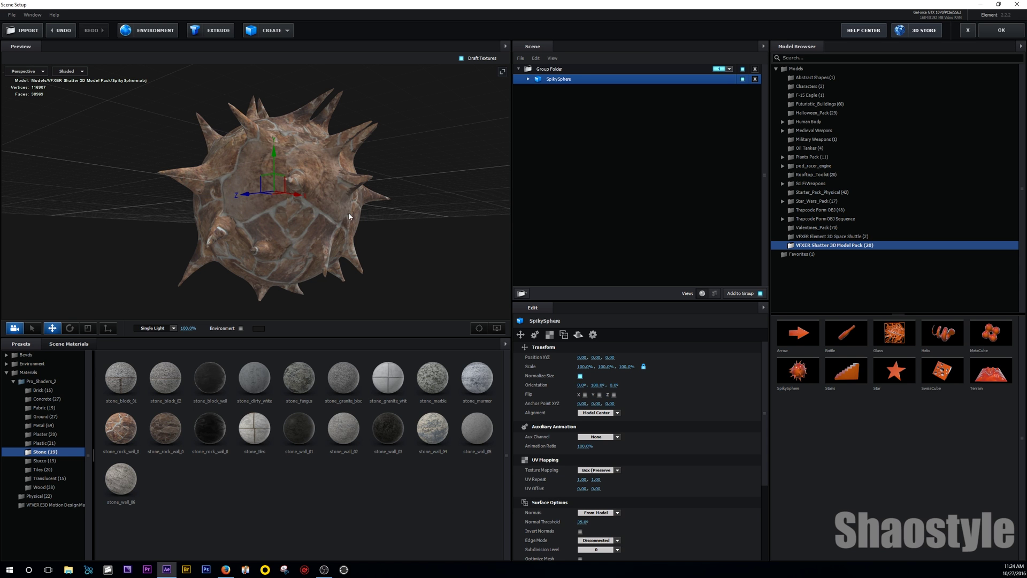
drag(349, 217, 299, 233)
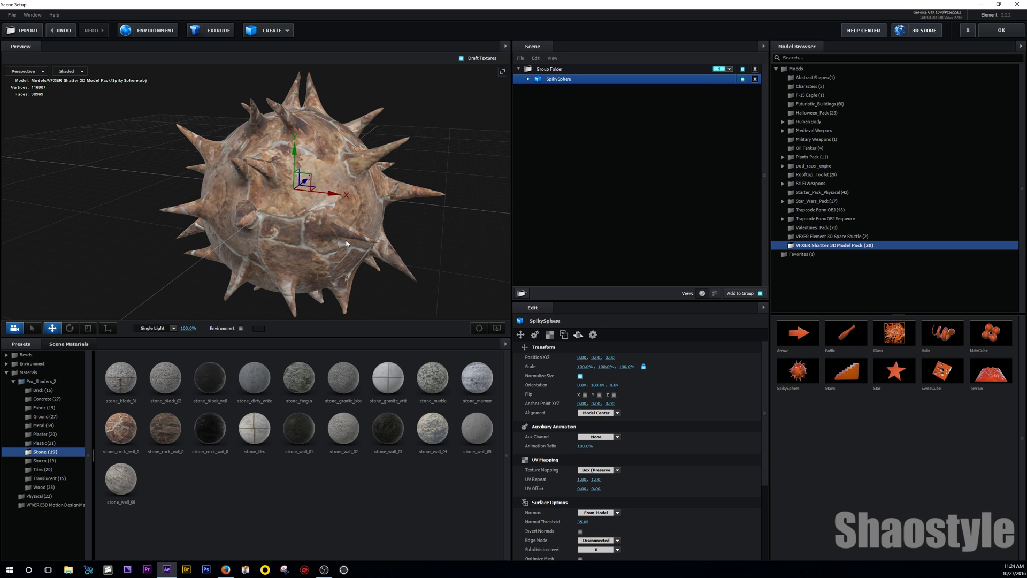
- Select the first stone_rock_wall_01 material and briefly toggle the outer stone surface
click(528, 79)
click(549, 91)
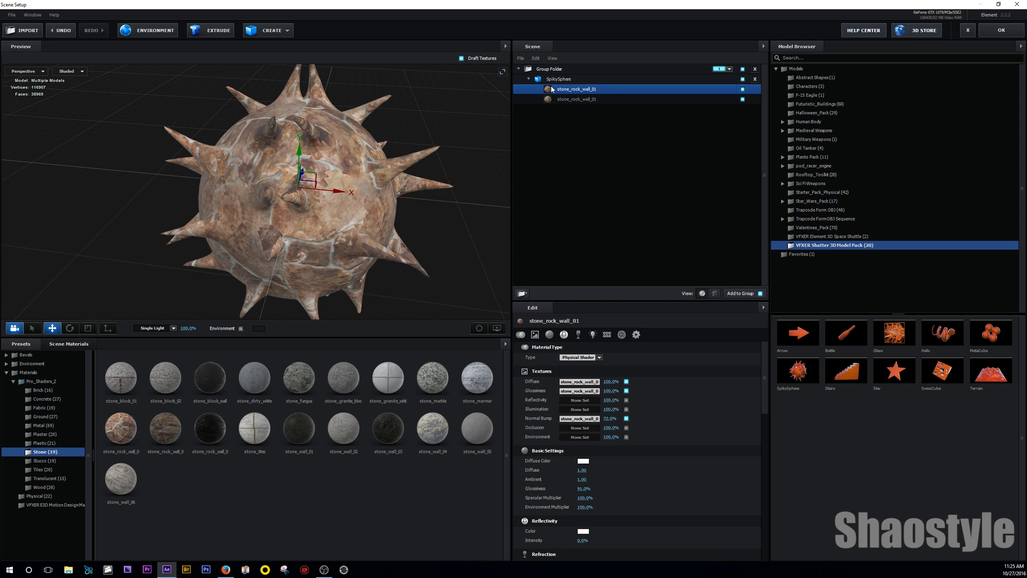
click(743, 88)
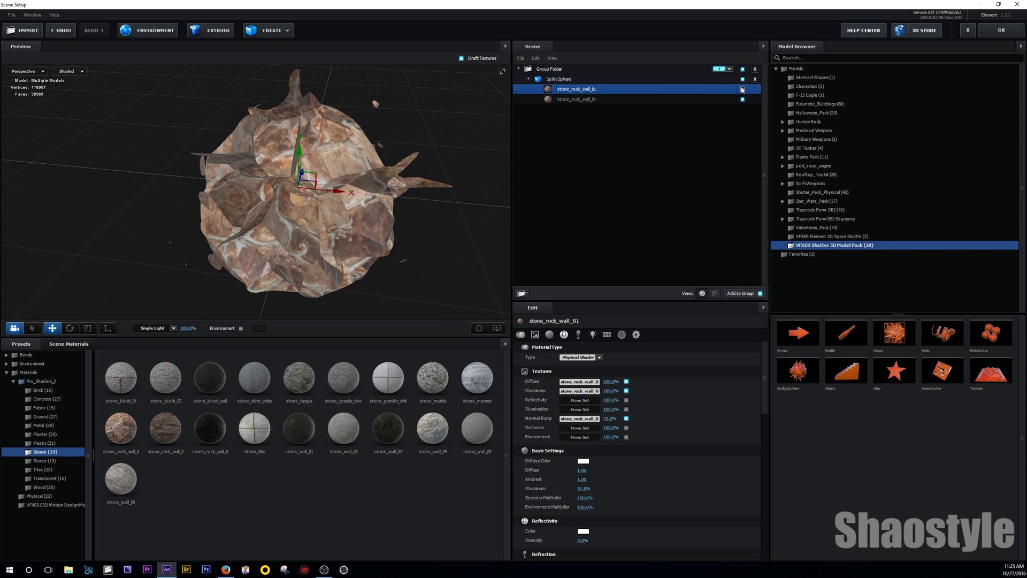
click(743, 89)
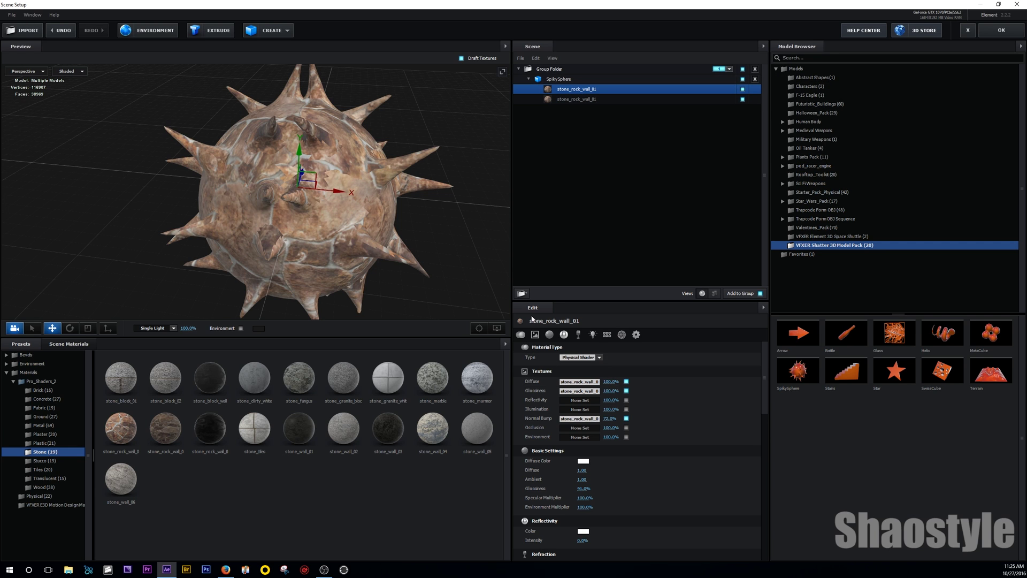
- Darken the diffuse texture with input levels 0.38–0.81, giving the sphere a fiery orange look
click(579, 382)
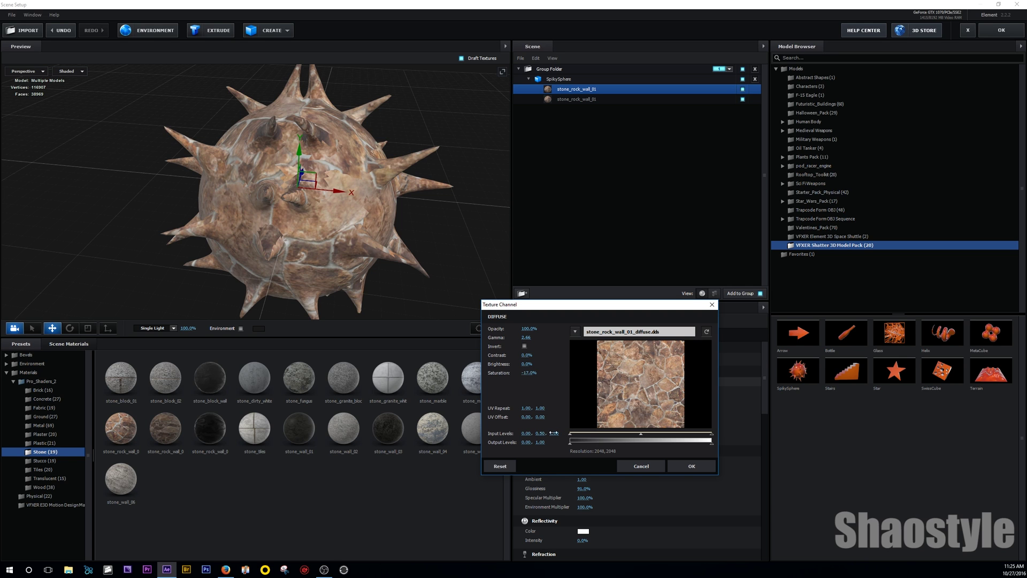
drag(527, 433, 546, 434)
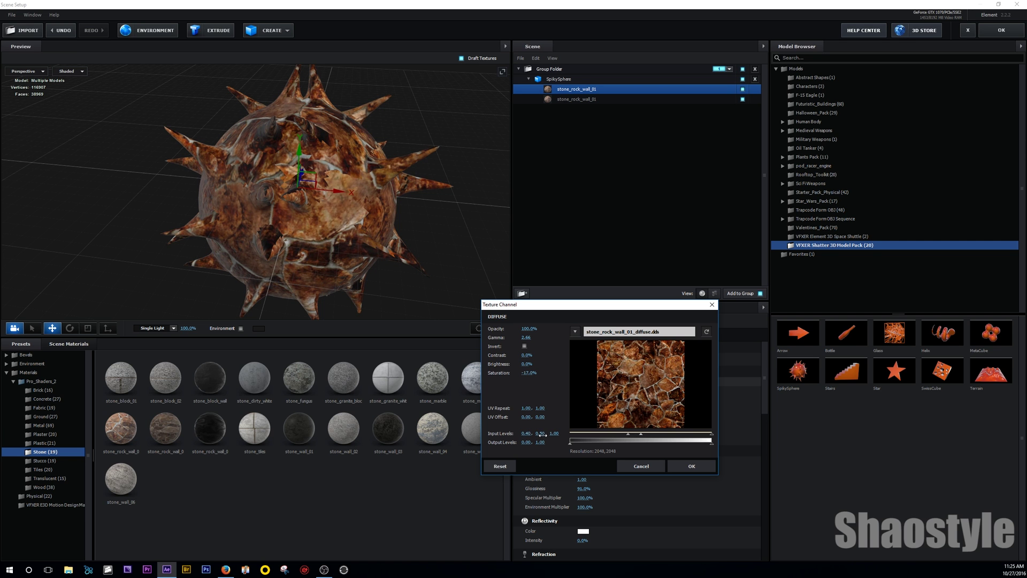
drag(542, 434, 544, 438)
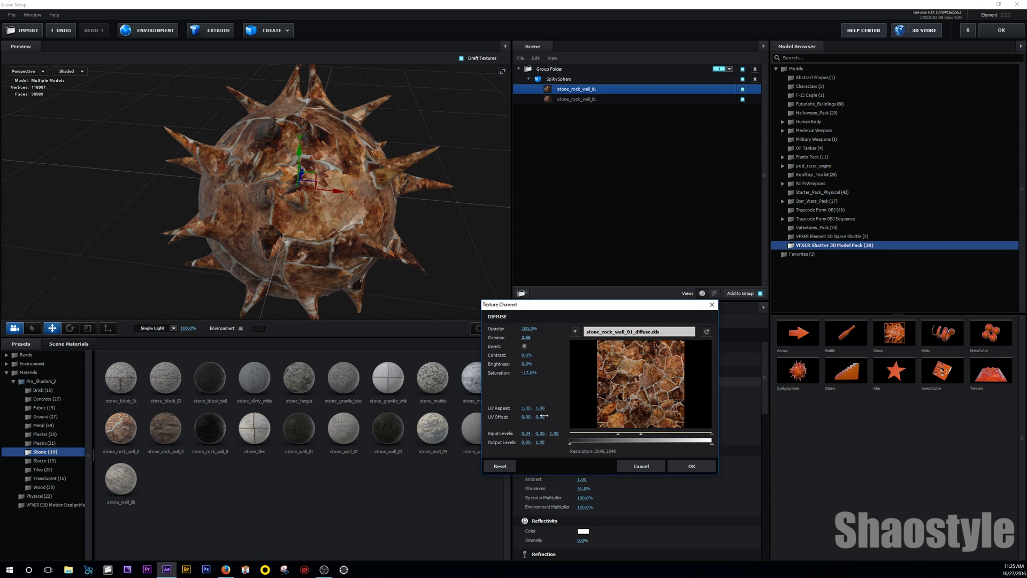
mouse_move(554, 433)
mouse_down()
mouse_move(532, 435)
mouse_move(677, 438)
mouse_move(654, 436)
mouse_up()
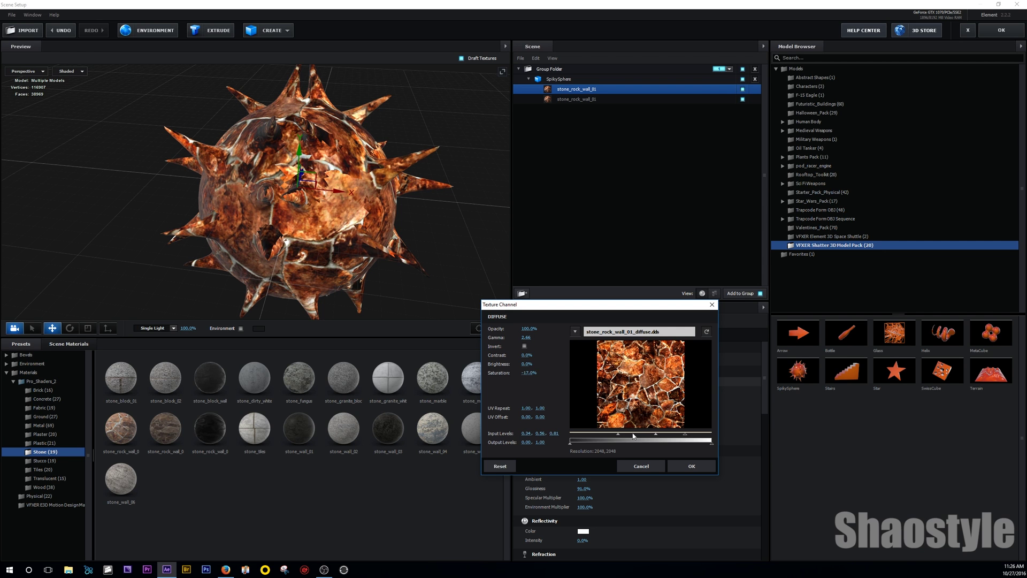
drag(625, 436, 626, 440)
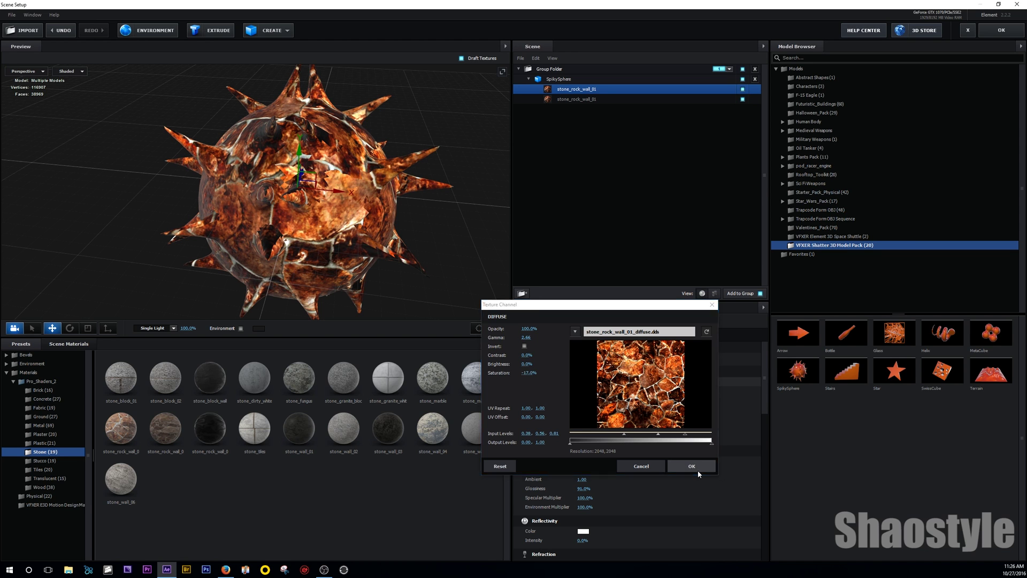
click(691, 466)
- Set the stone material's diffuse colour to a muted dark red
click(584, 464)
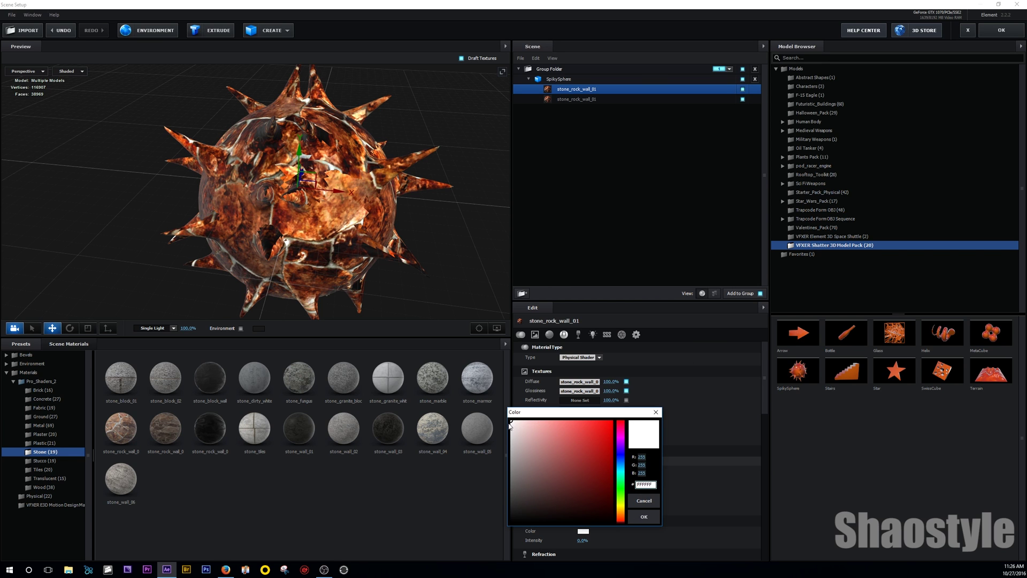
drag(510, 425, 576, 463)
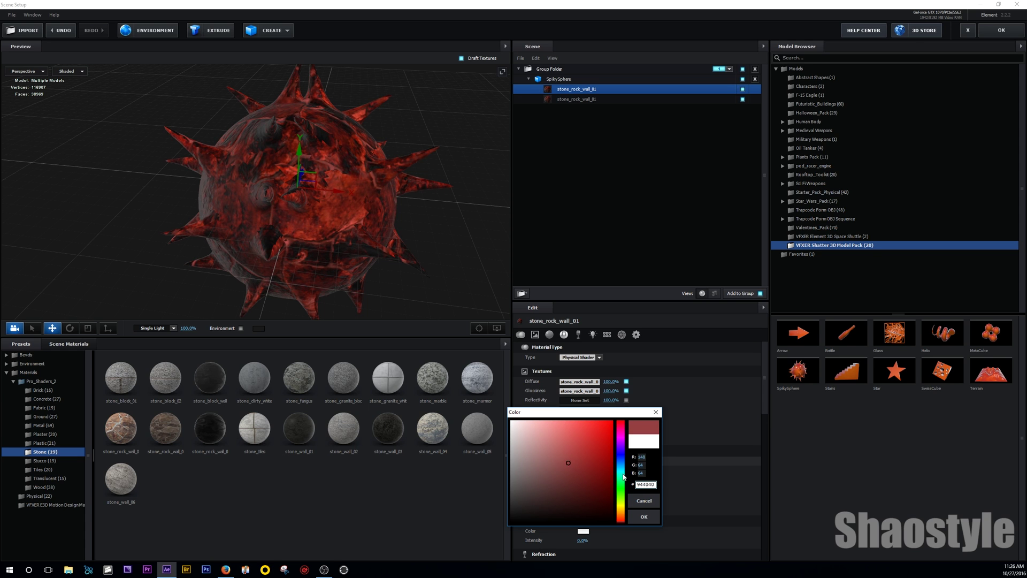
click(644, 516)
- Set the normal bump texture's input levels to 0.37–0.62–0.84 for sharper cracks
scroll(334, 165, up, 5)
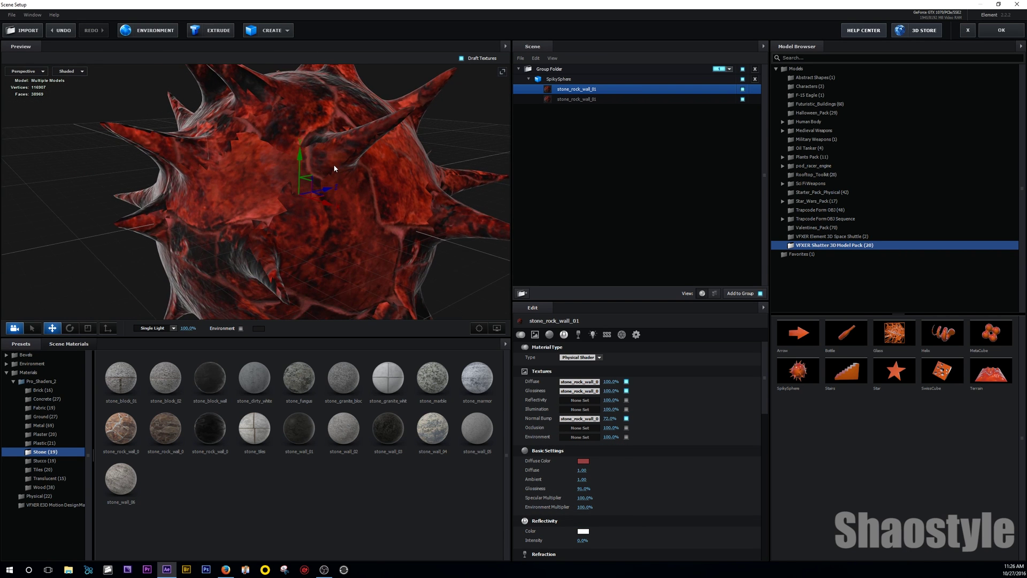
scroll(635, 480, down, 3)
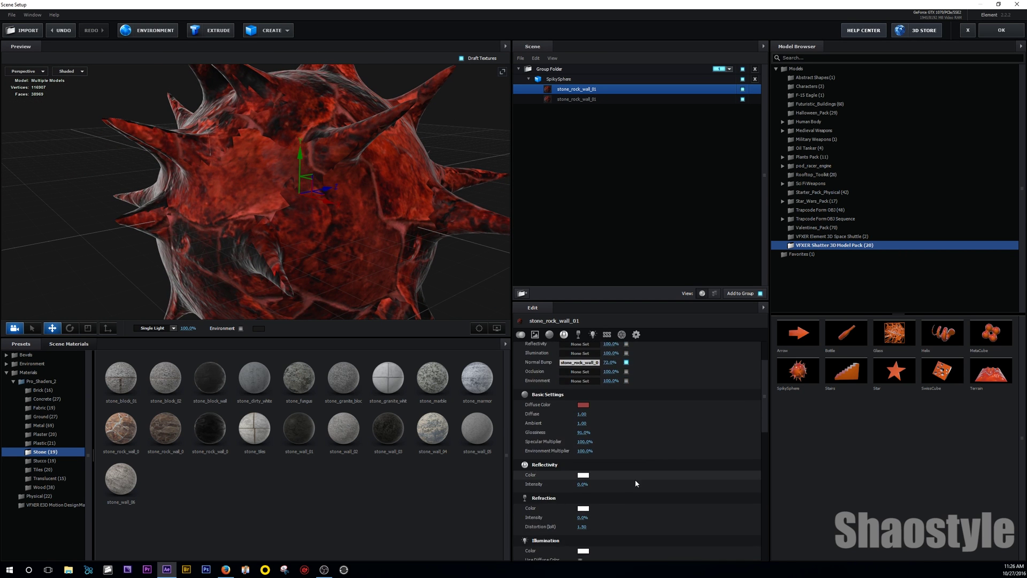
scroll(635, 484, up, 3)
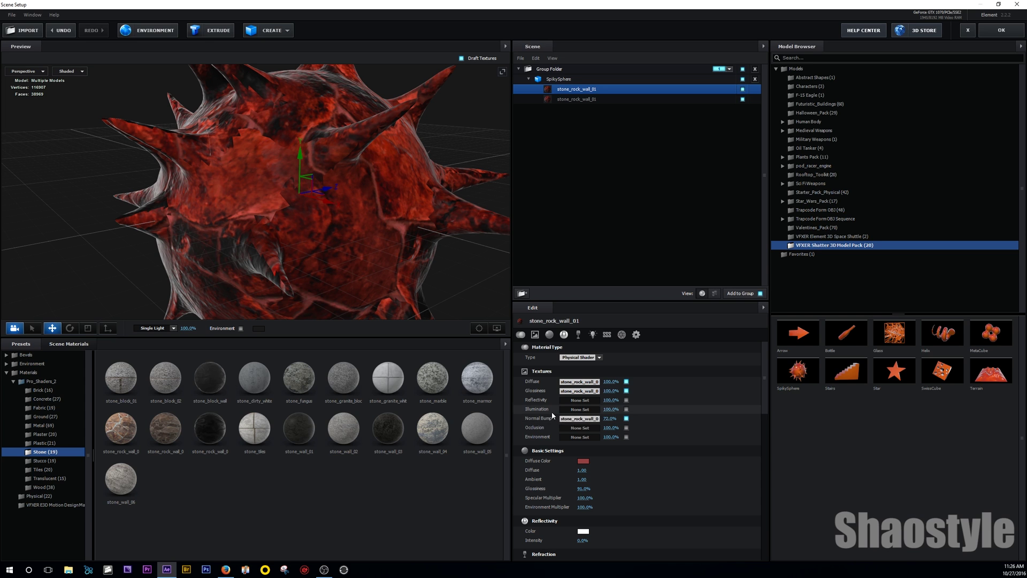
click(577, 421)
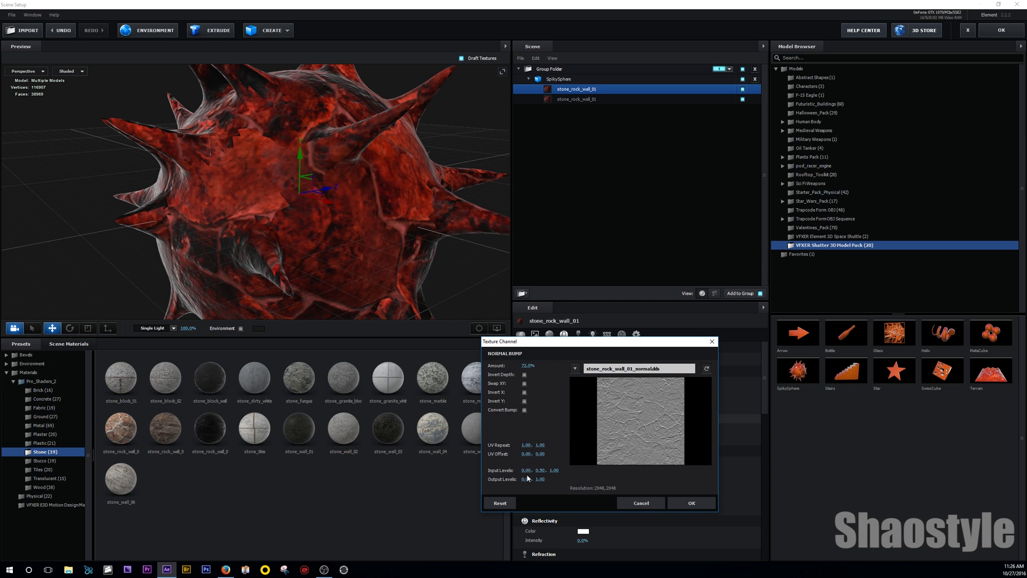
drag(527, 470, 538, 469)
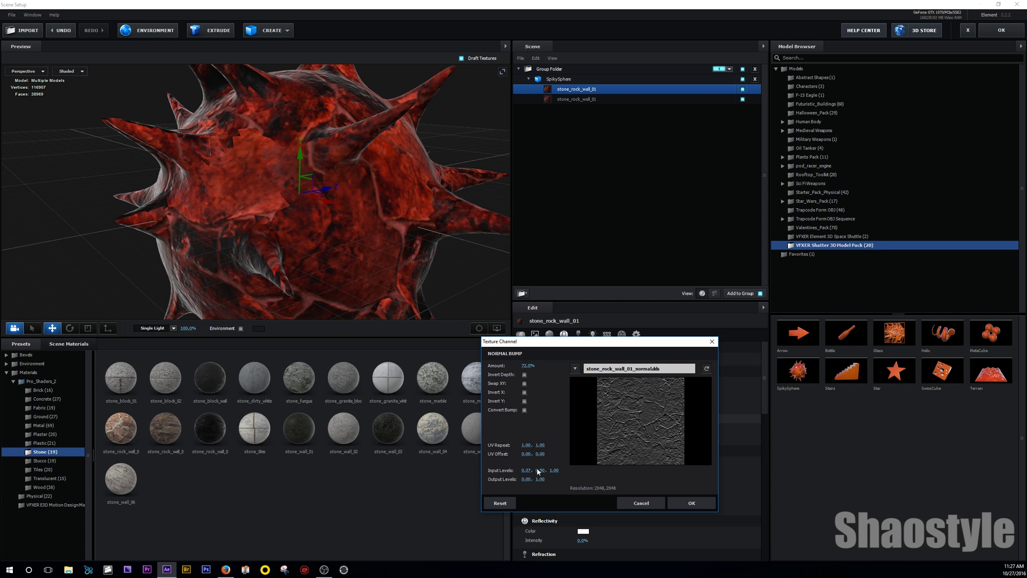
drag(541, 470, 551, 473)
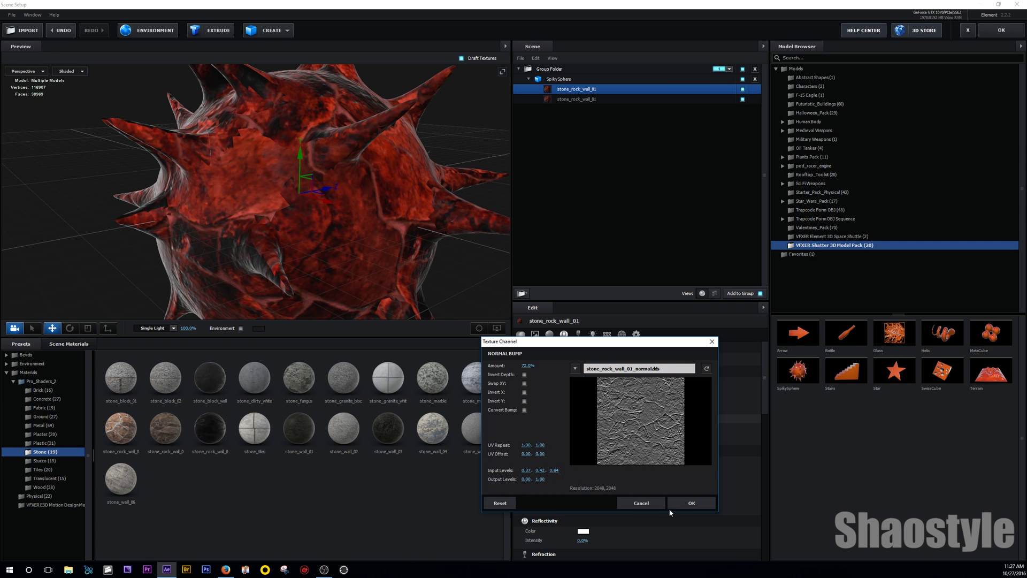
click(690, 503)
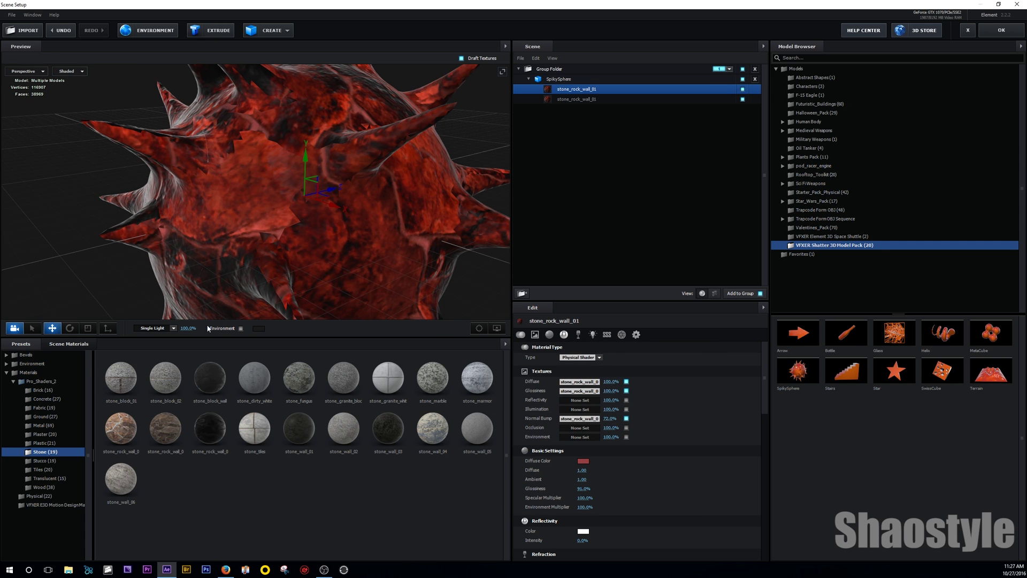
- Collapse the material presets and apply the Basic_2K_06 environment from Environment > Basic_2K
click(14, 381)
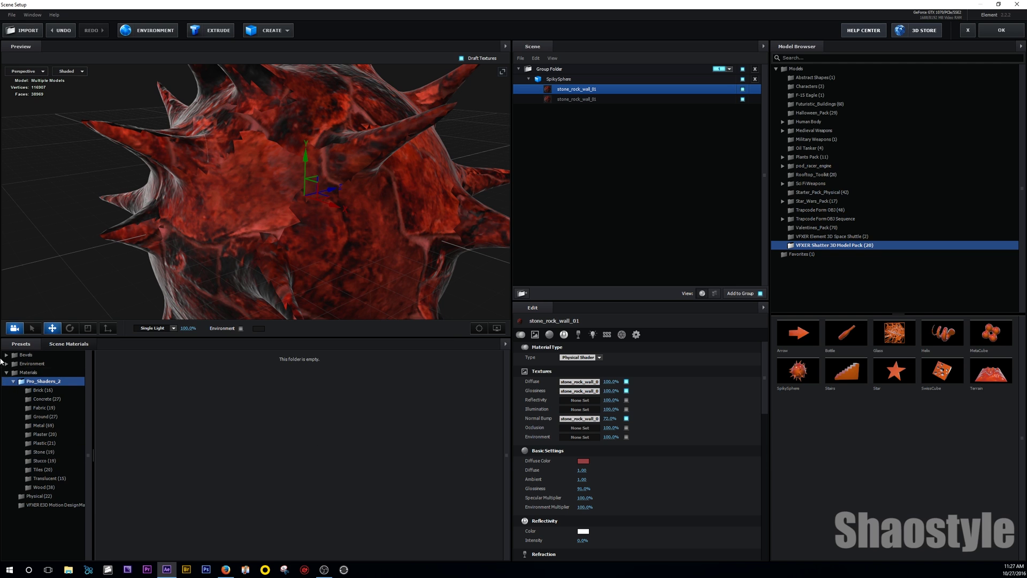
click(6, 373)
click(7, 364)
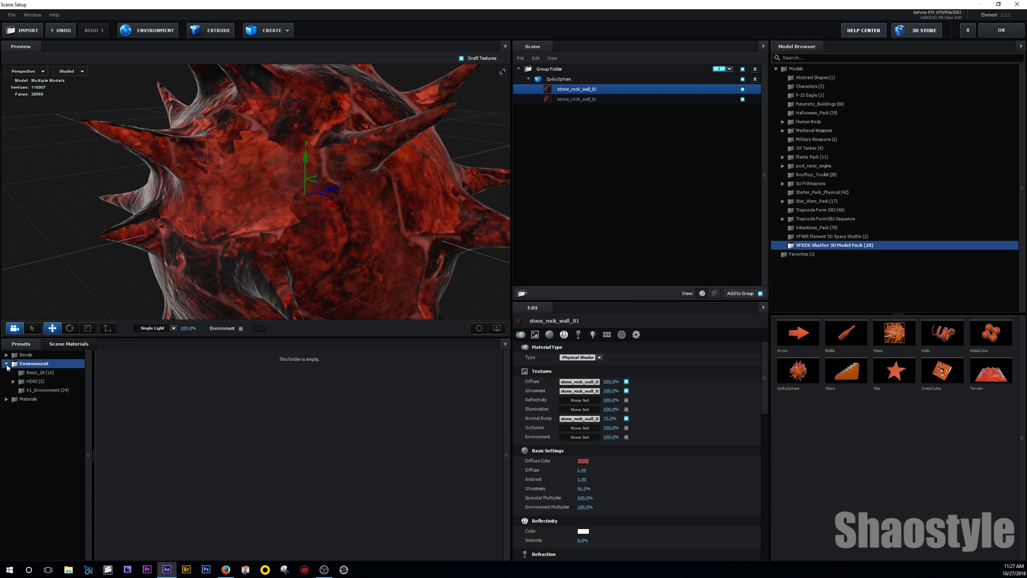
click(35, 372)
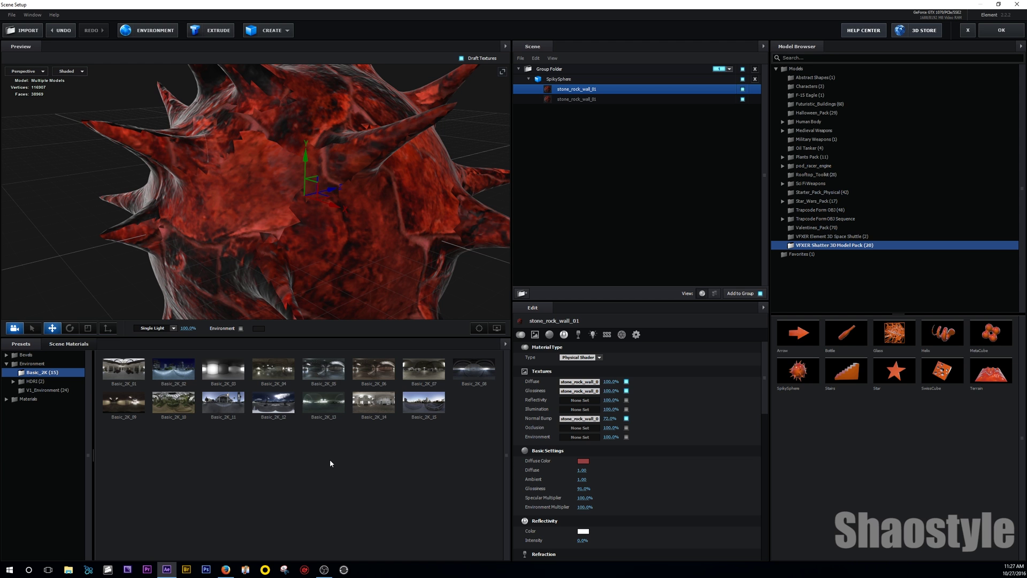
click(370, 367)
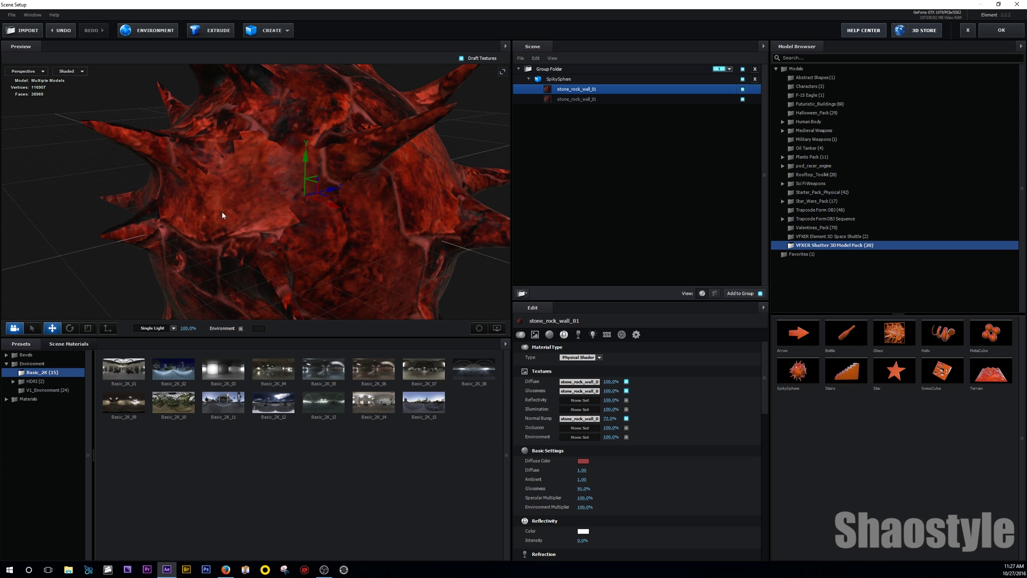
- Close Scene Setup and add a new 50 mm camera layer to Burnt Skin
click(1004, 30)
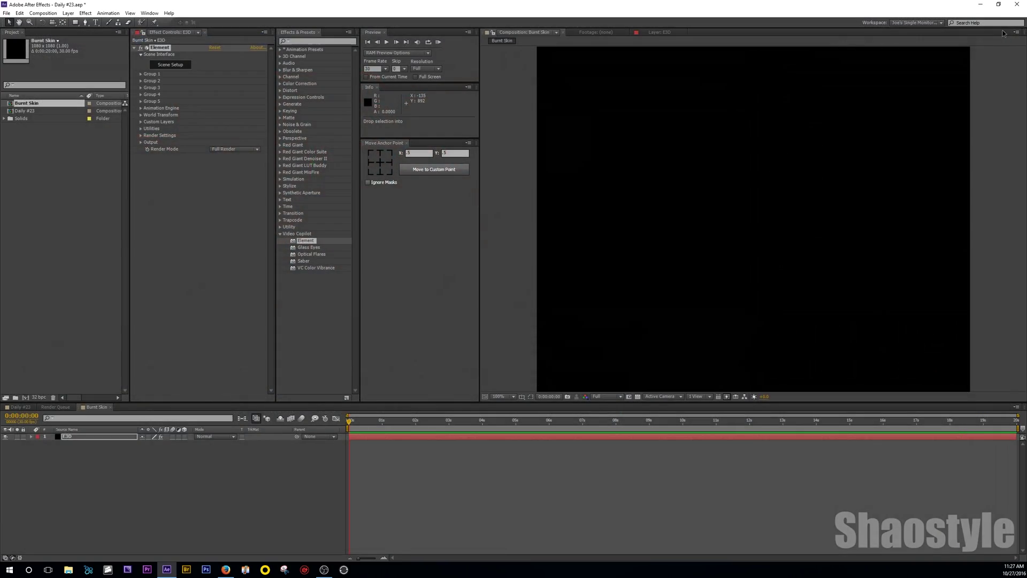
click(161, 513)
right_click(168, 485)
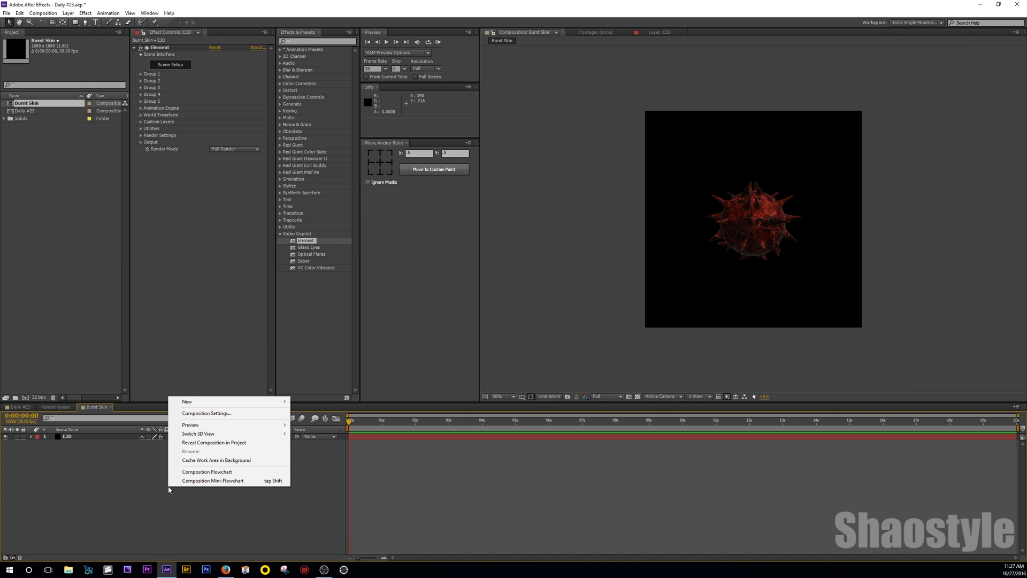
mouse_move(193, 408)
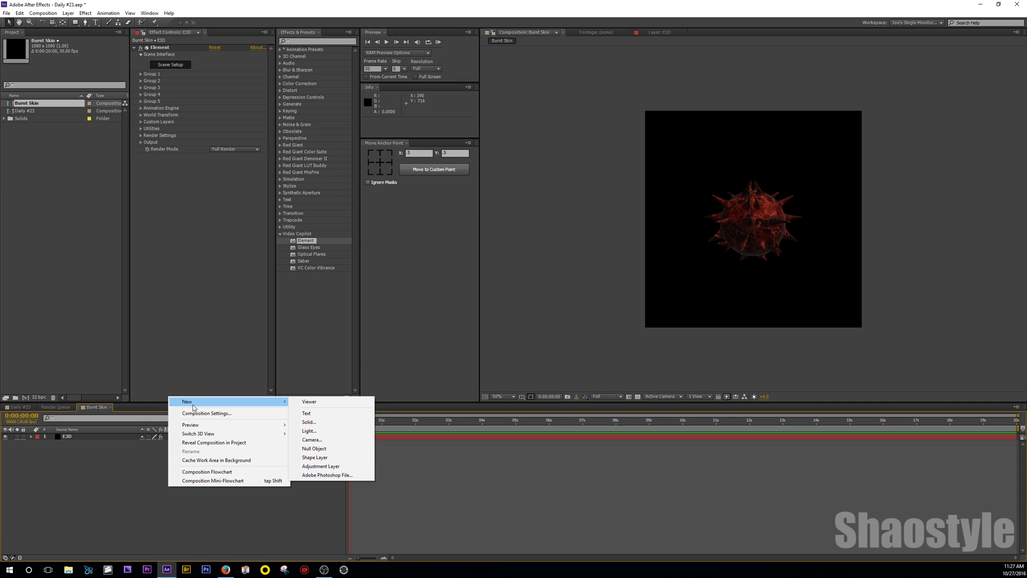
click(312, 439)
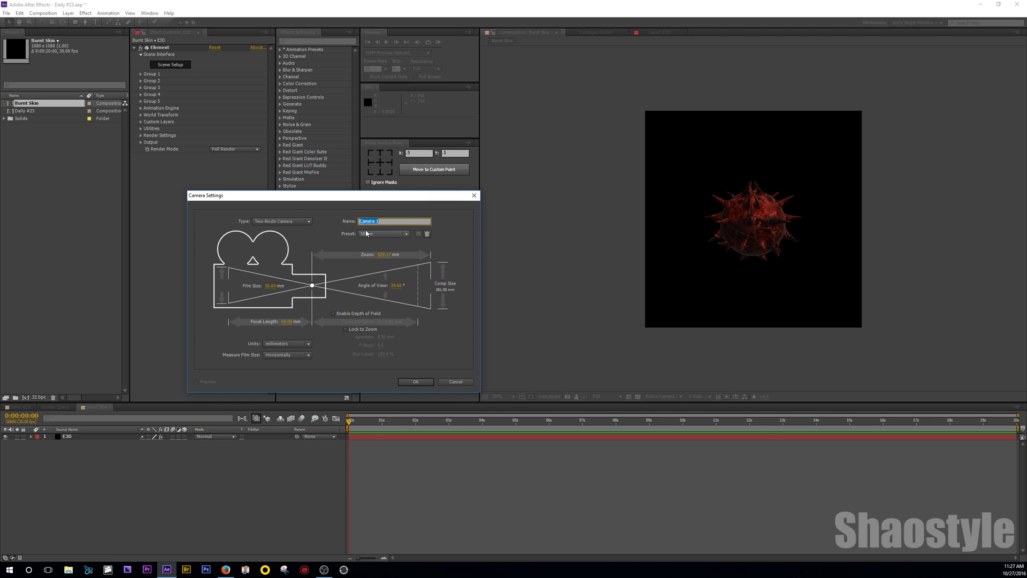
text(50)
key(Return)
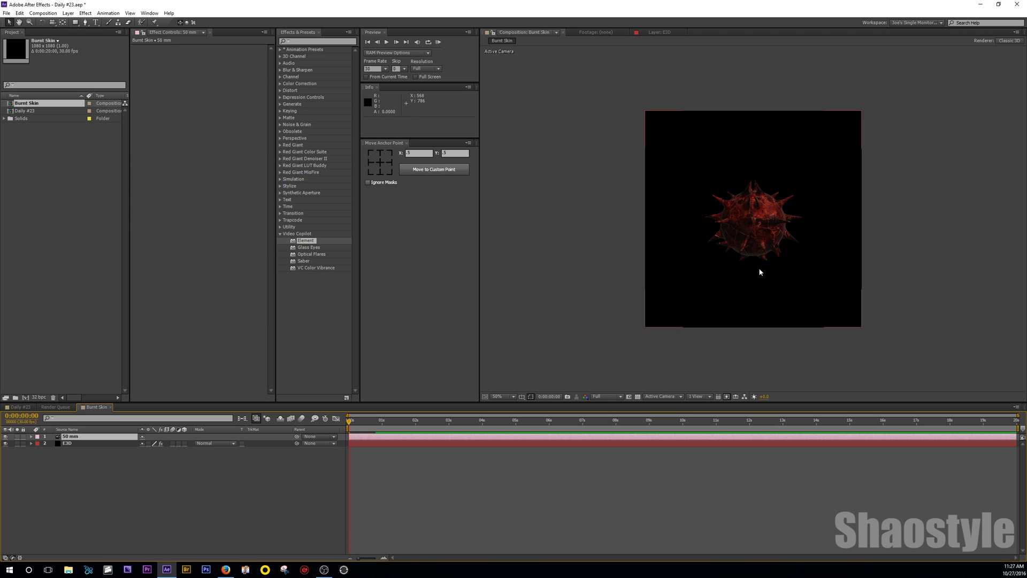
- Dolly the camera closer and orbit it around the red spiky sphere
key(c)
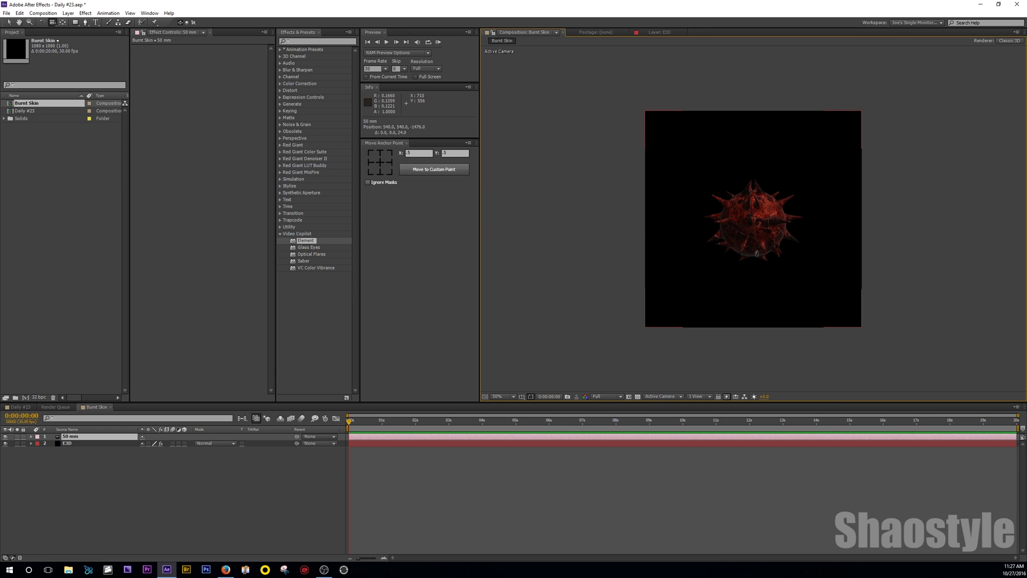
right_drag(755, 255, 780, 229)
drag(781, 229, 712, 252)
- Add a new ambient light layer named 'ambient'
right_click(193, 510)
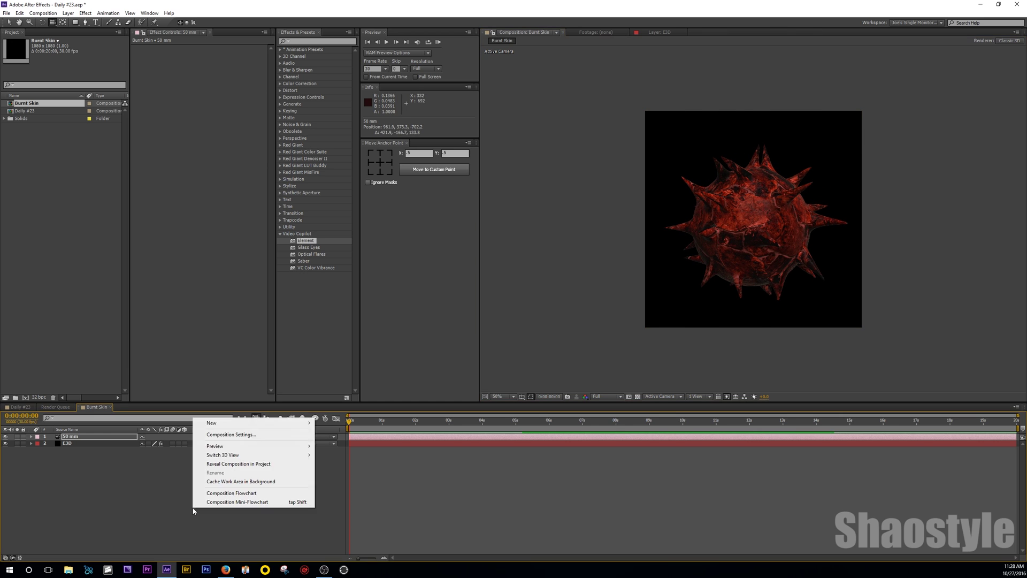
right_click(197, 478)
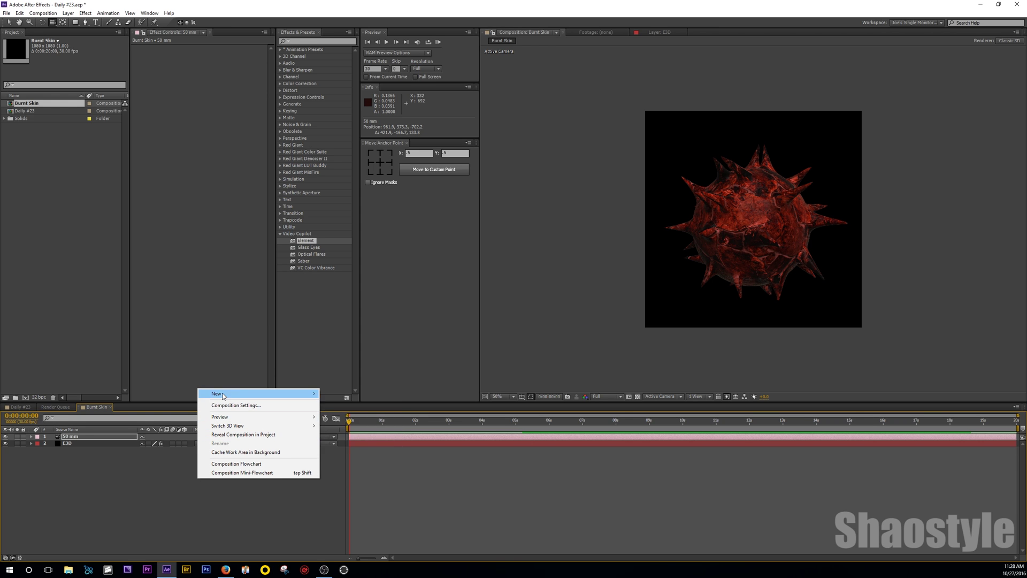
mouse_move(290, 392)
click(339, 423)
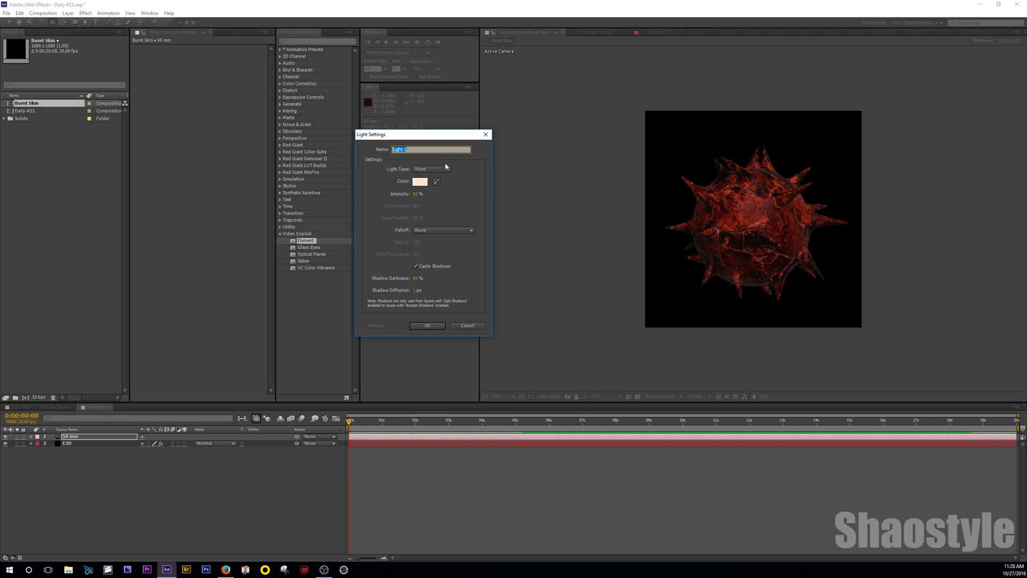
click(437, 170)
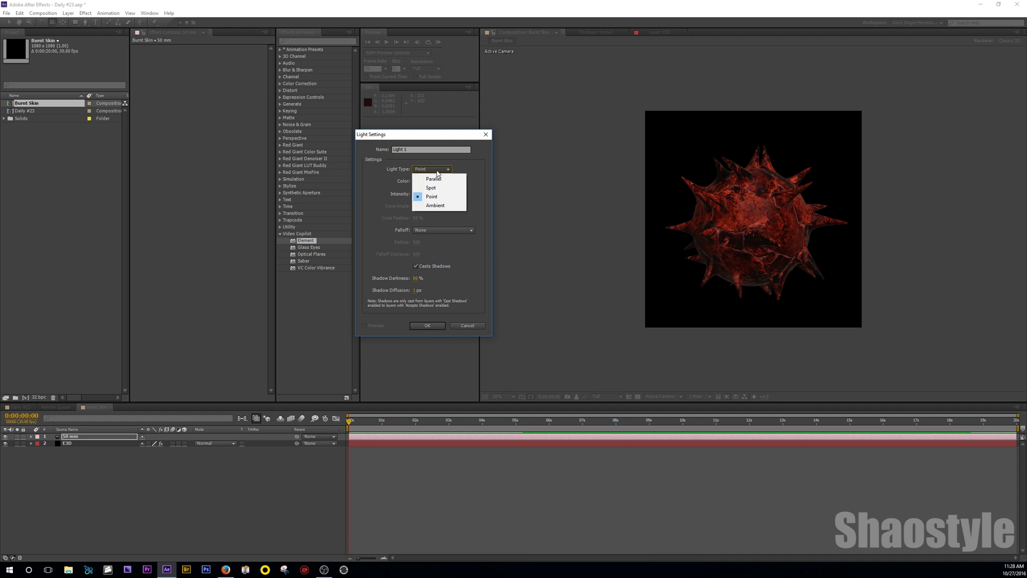
click(443, 206)
text(ambient)
click(424, 326)
- Add a point light named 'point' and set the viewer magnification to 100%
right_click(186, 513)
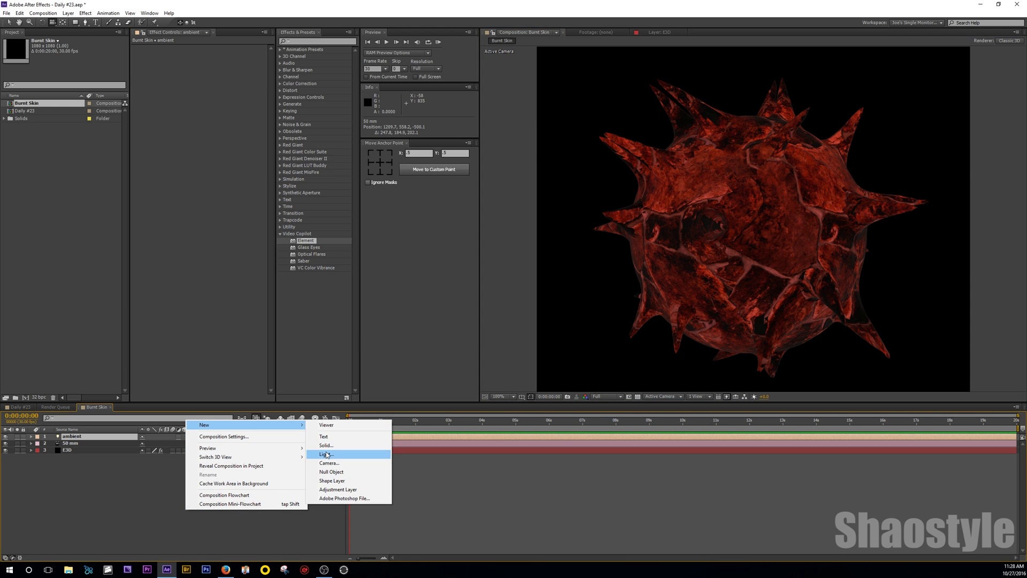
click(327, 454)
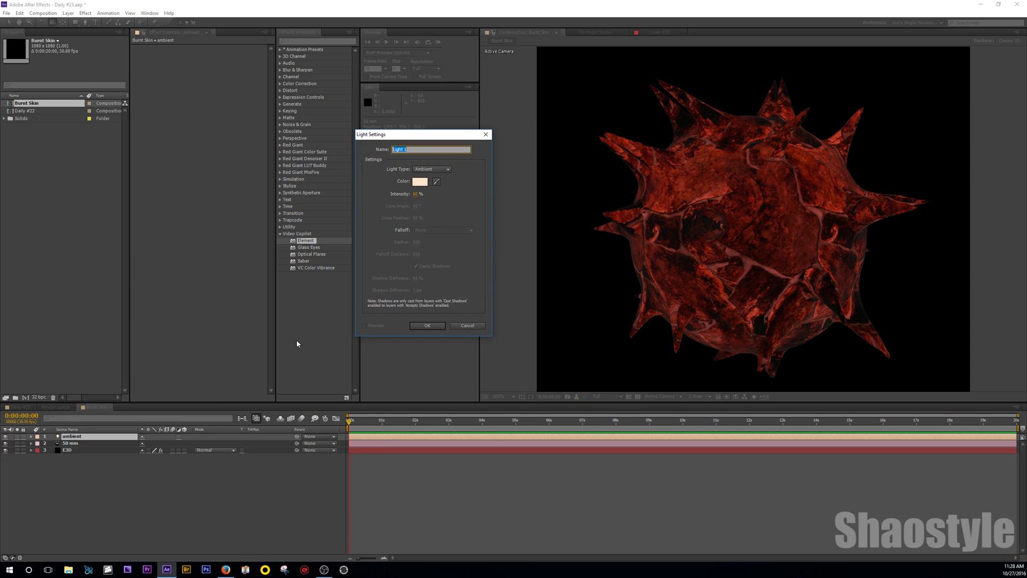
click(440, 170)
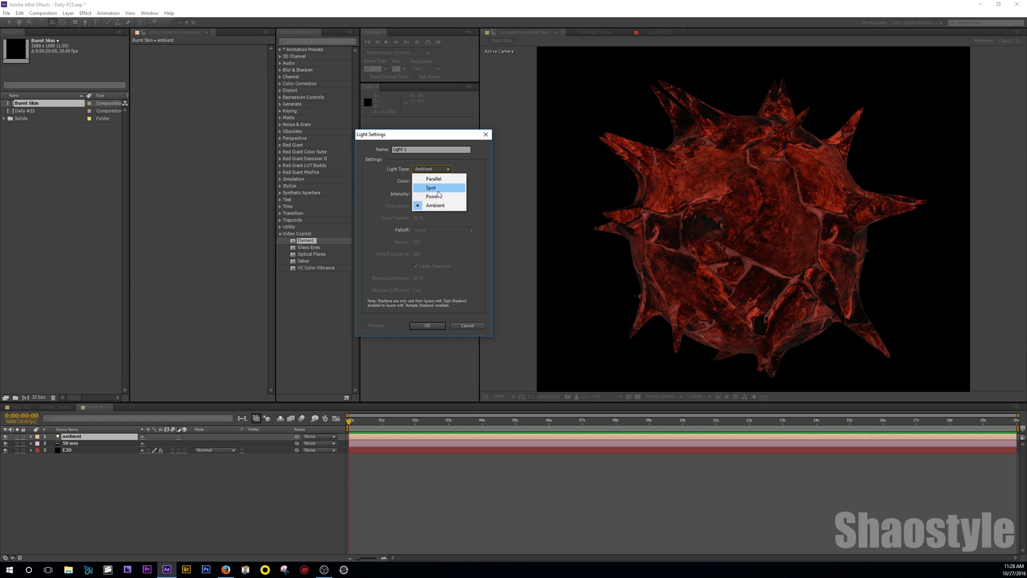
click(438, 196)
key(shift+Tab)
text(point)
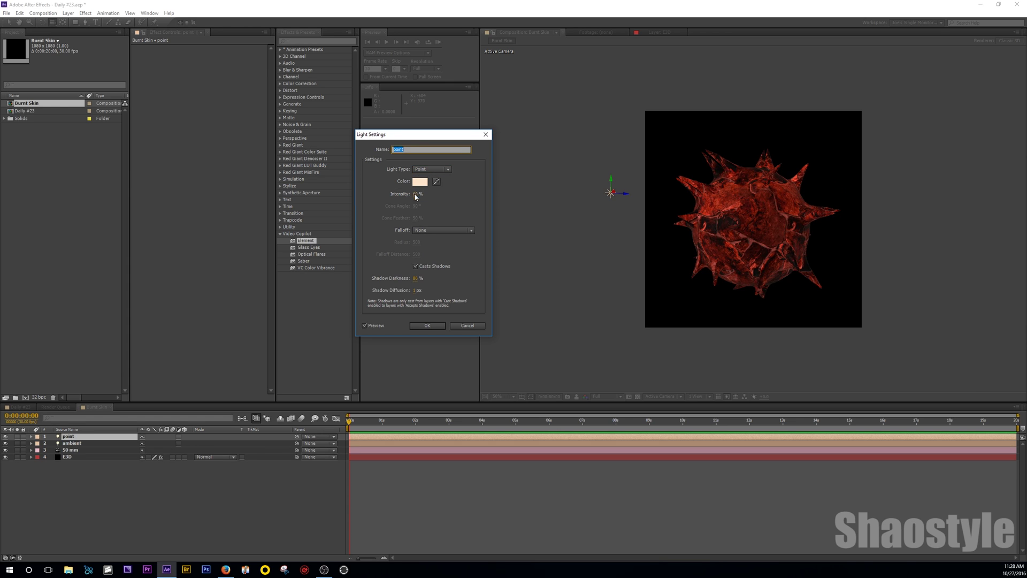
click(415, 194)
key(Return)
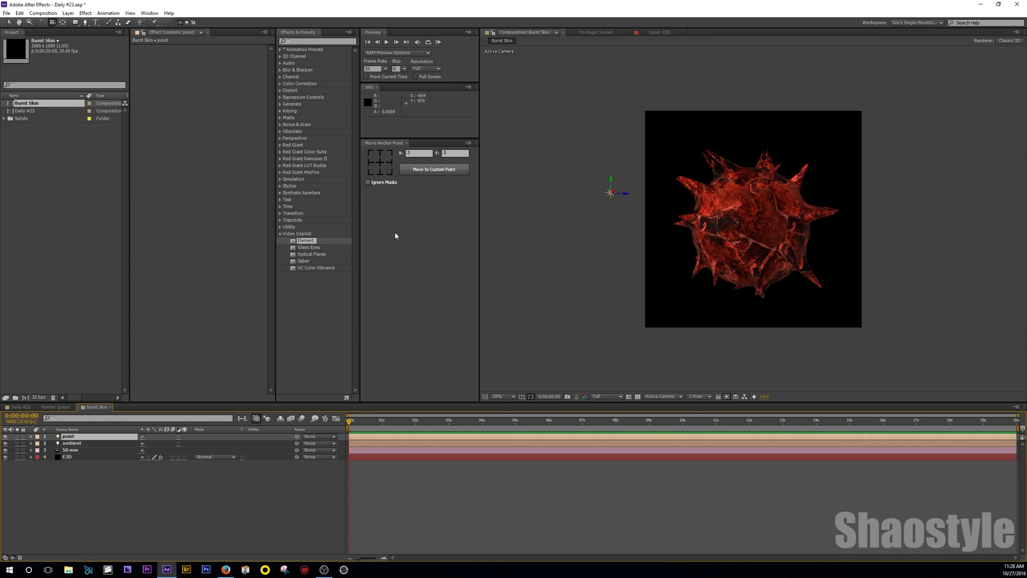
key(slash)
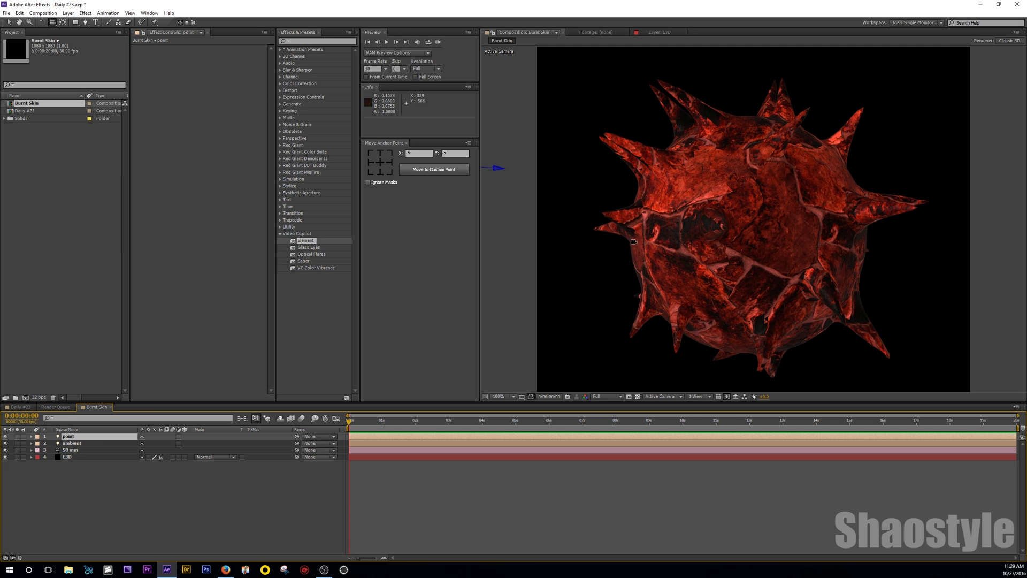
- In E3D Scene Setup, raise the stone_rock_wall_01 material's reflectivity intensity slightly
click(66, 458)
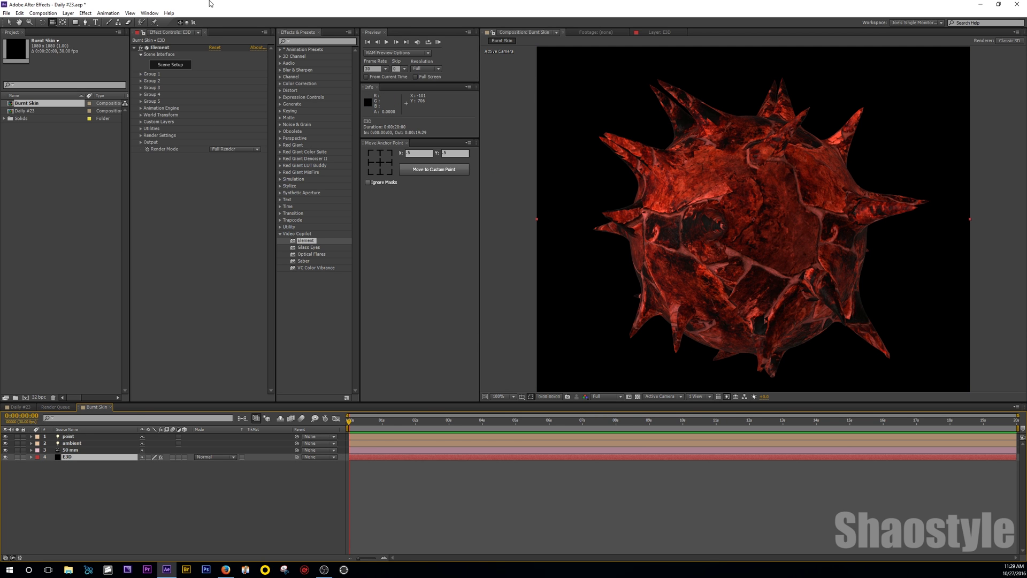
click(174, 64)
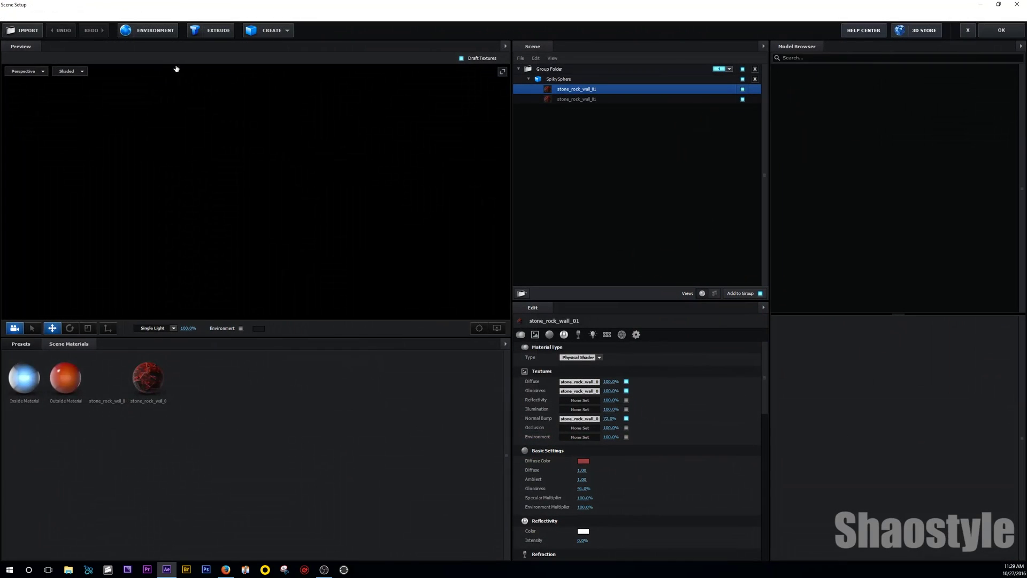
scroll(565, 353, down, 1)
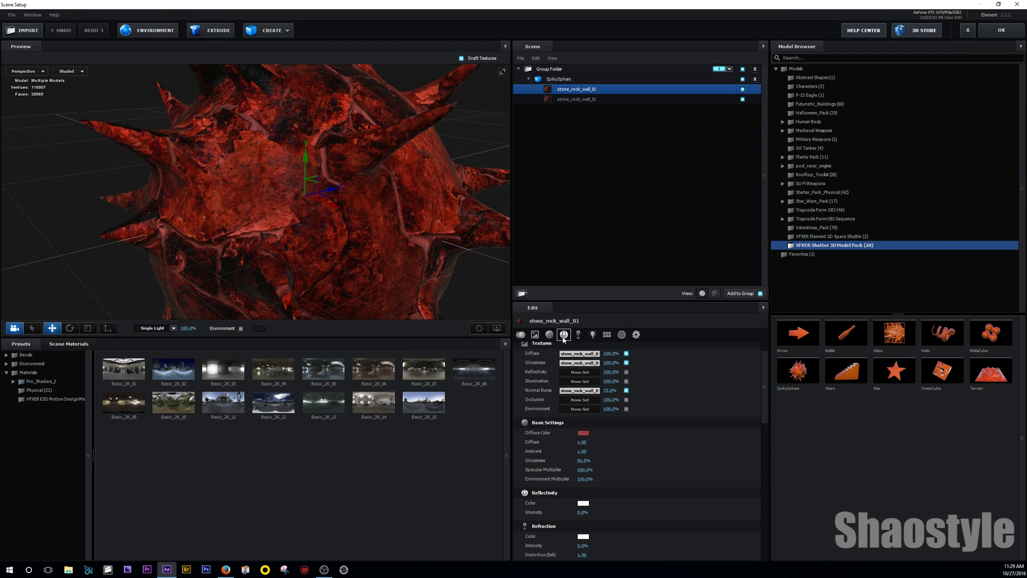
click(563, 336)
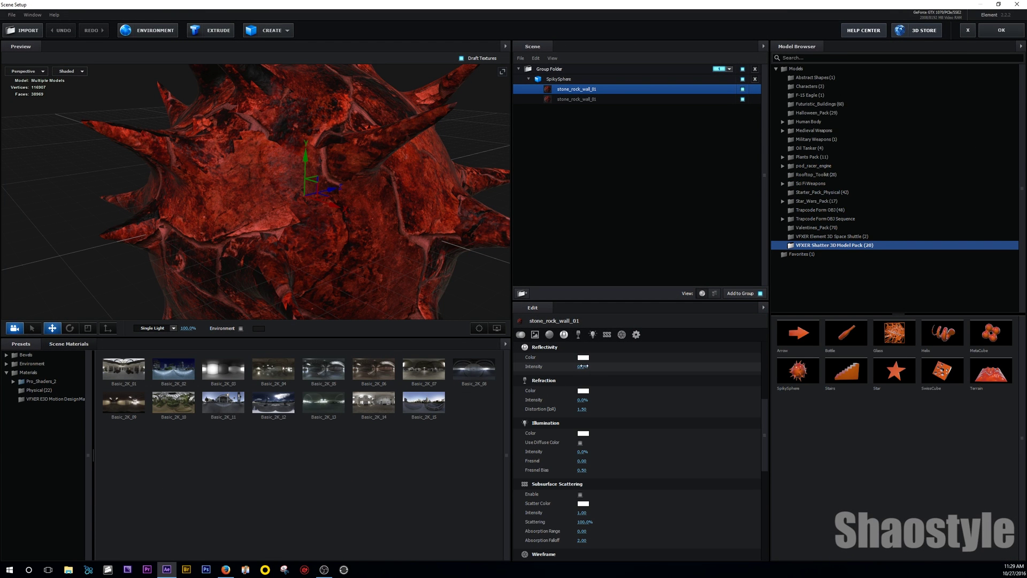
mouse_move(583, 367)
mouse_down()
mouse_move(594, 369)
mouse_move(581, 372)
mouse_up()
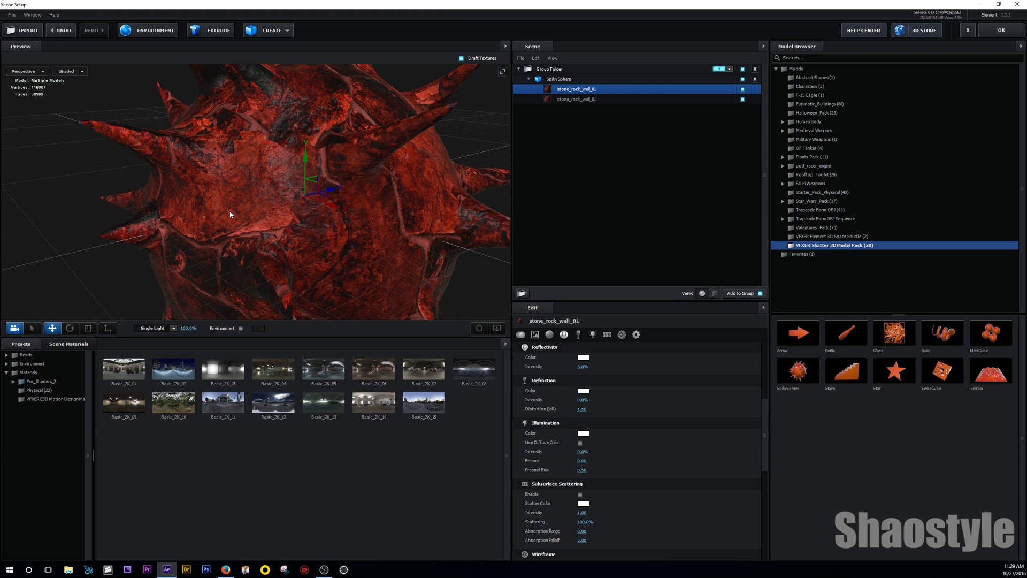
drag(236, 179, 211, 178)
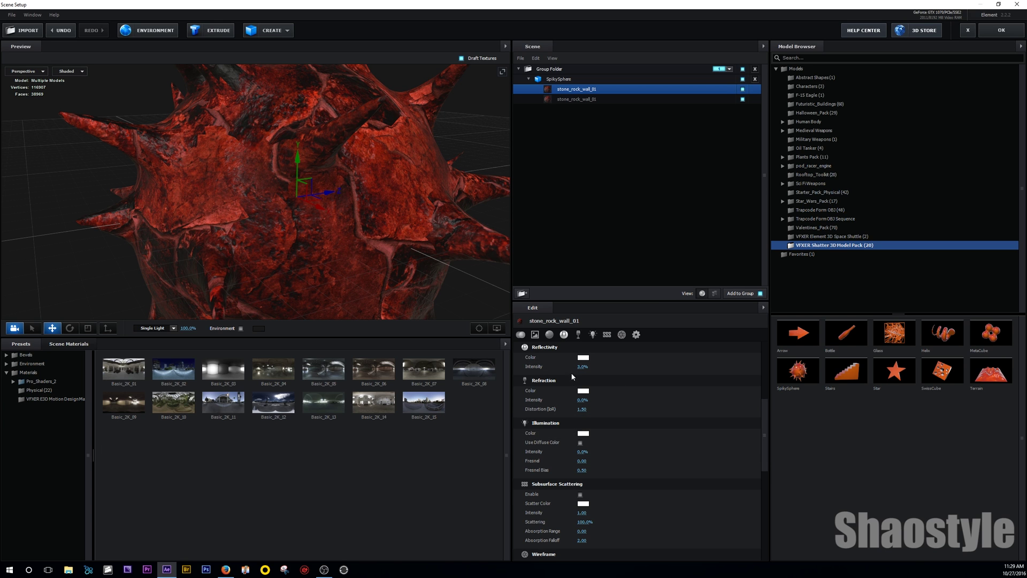
- Set the reflectivity colour to a strong pink, add a few percent intensity, and apply
click(583, 358)
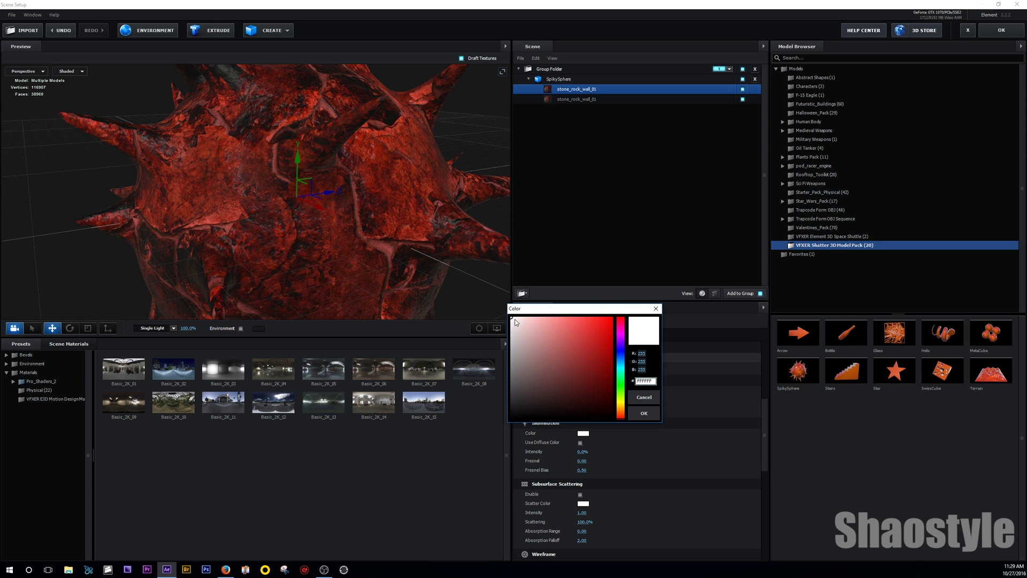
click(523, 319)
drag(529, 317, 549, 312)
click(644, 413)
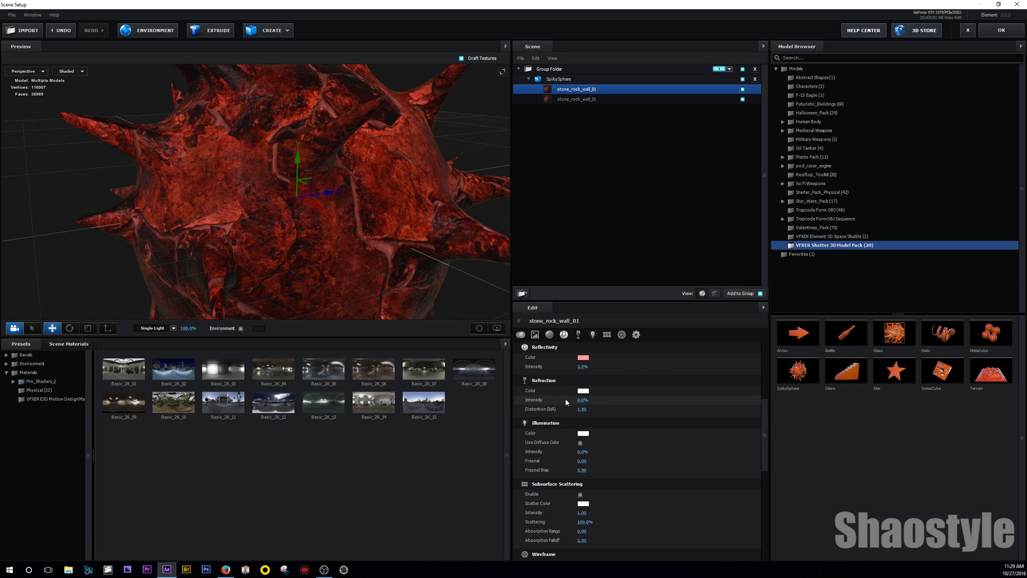
drag(583, 368, 584, 368)
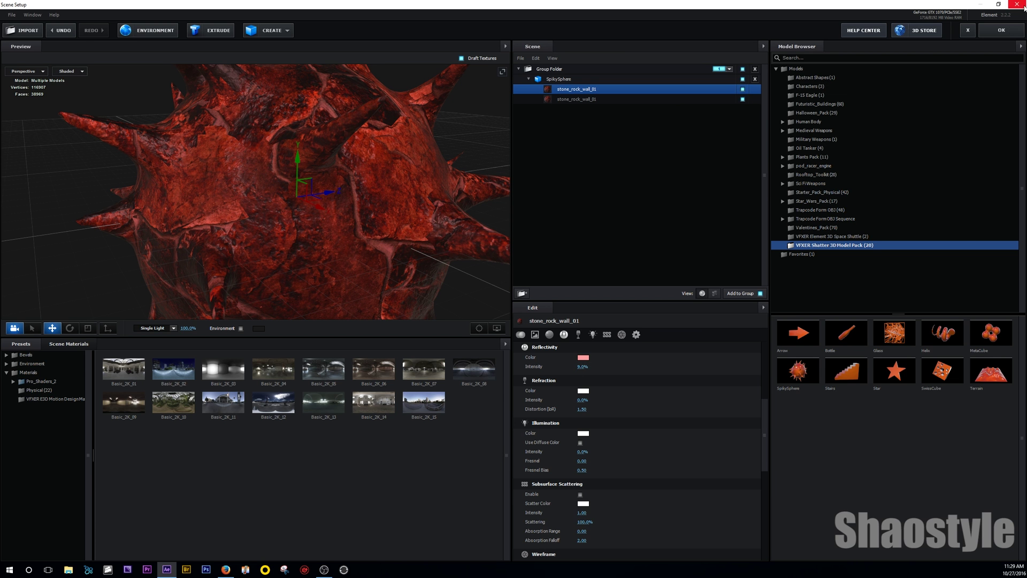
click(1001, 30)
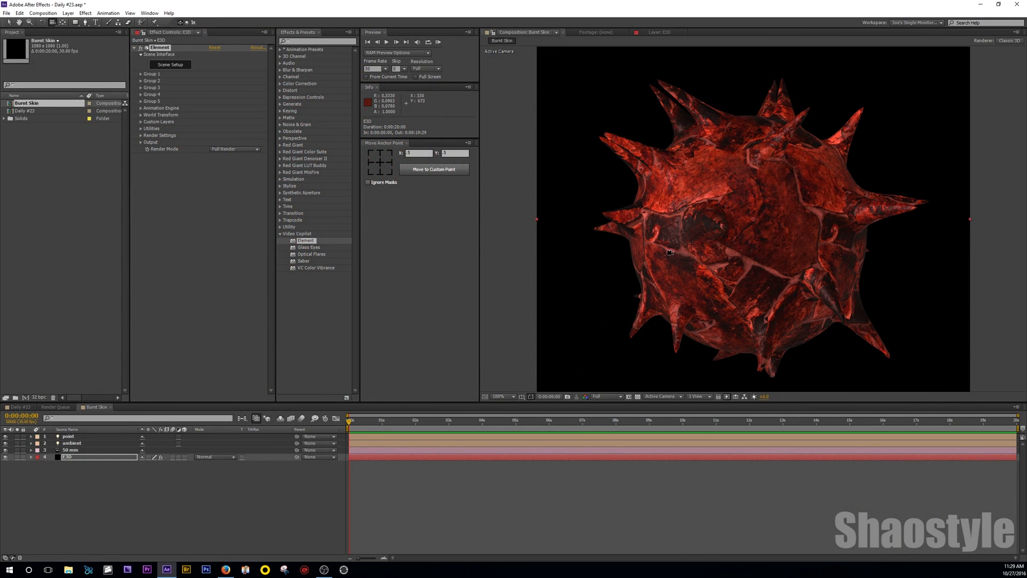
- Orbit the camera around the sphere to view its glossy cracked skin from several sides
drag(672, 246, 735, 291)
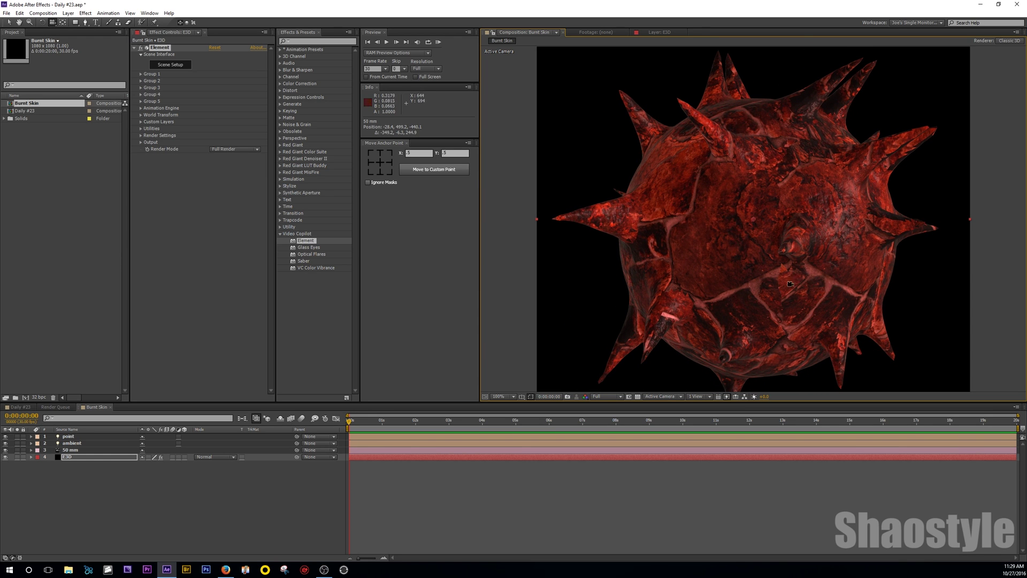
drag(681, 306, 776, 314)
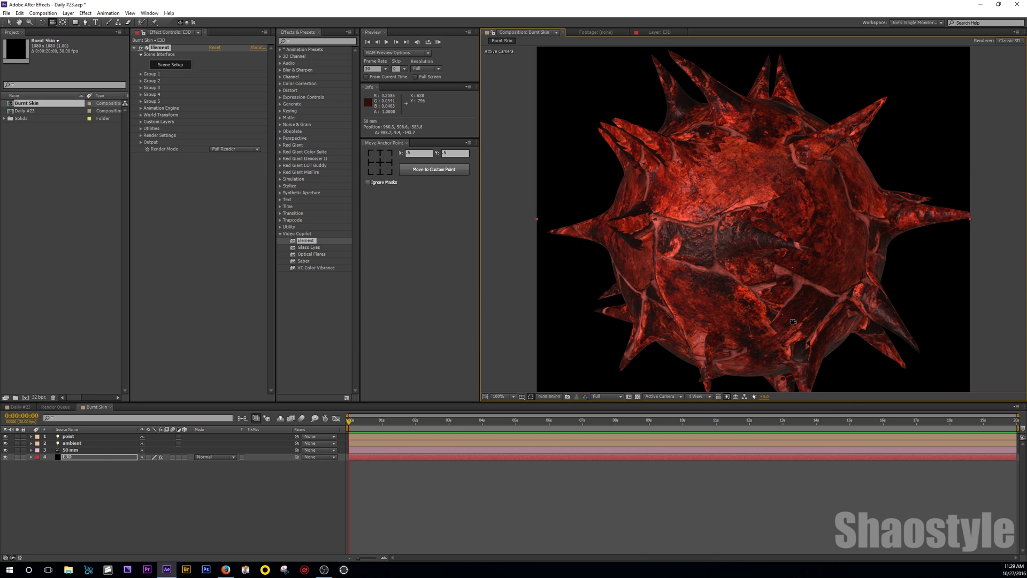
drag(849, 274, 754, 272)
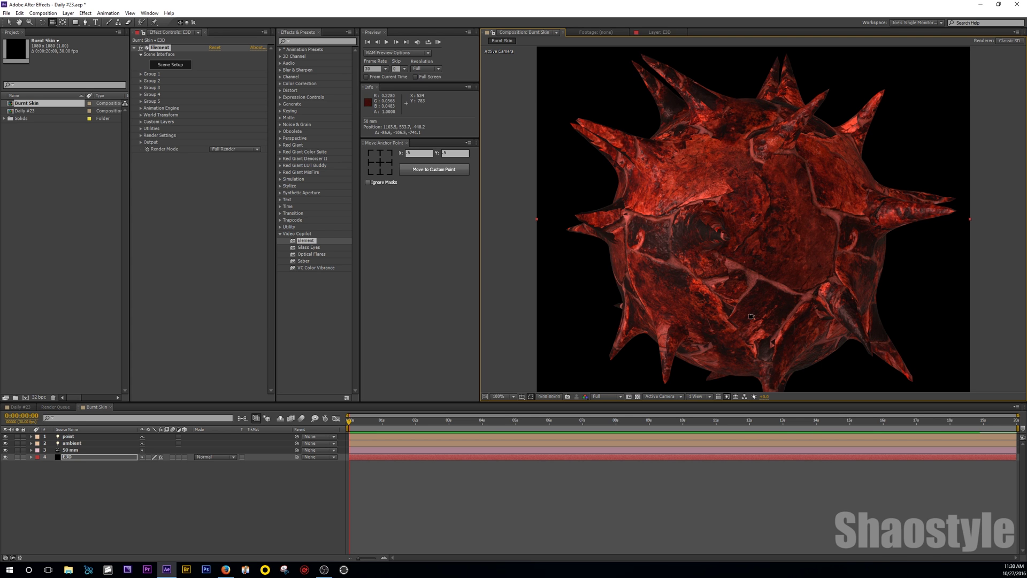
drag(743, 296, 745, 260)
drag(800, 303, 694, 257)
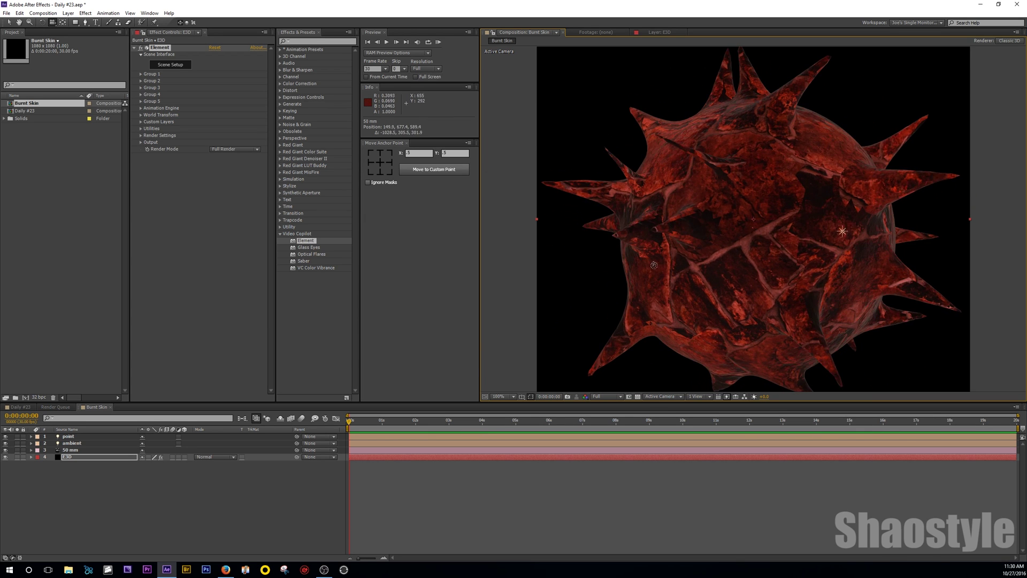
drag(771, 246, 562, 267)
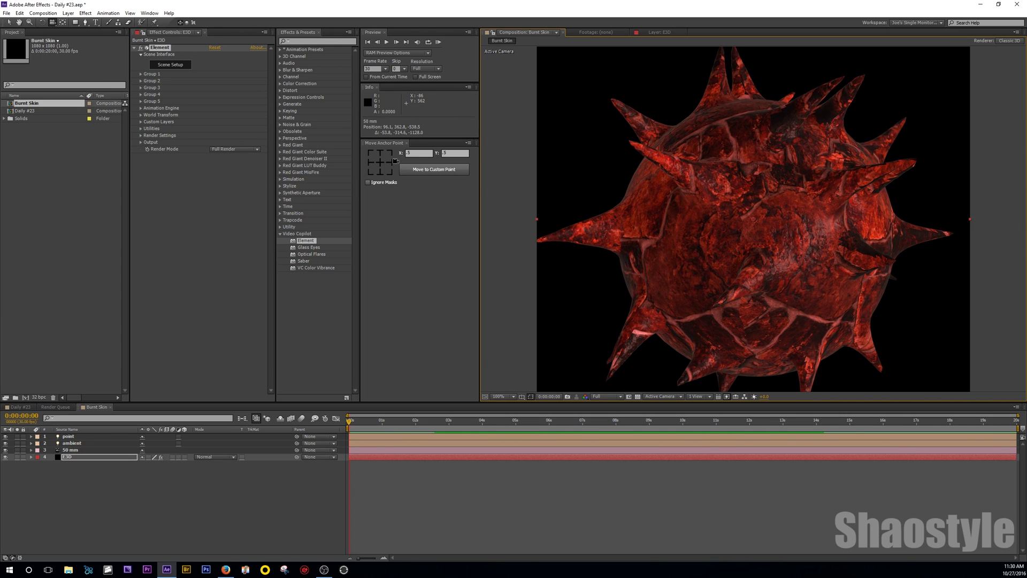
- Apply the Curves effect to E3D and pull the curve down to darken the render
click(322, 42)
text(cur)
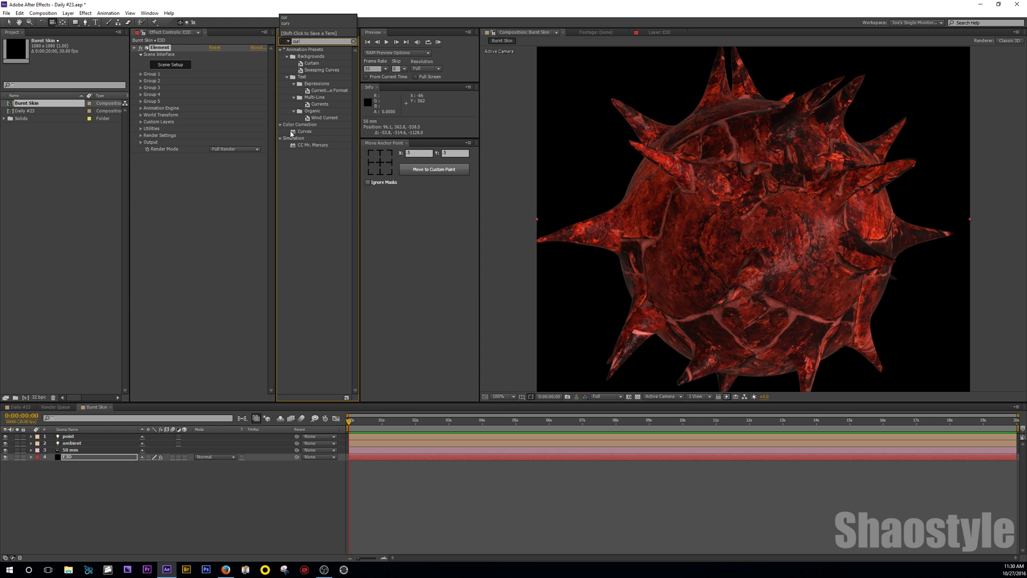
drag(292, 132, 238, 277)
drag(164, 229, 194, 199)
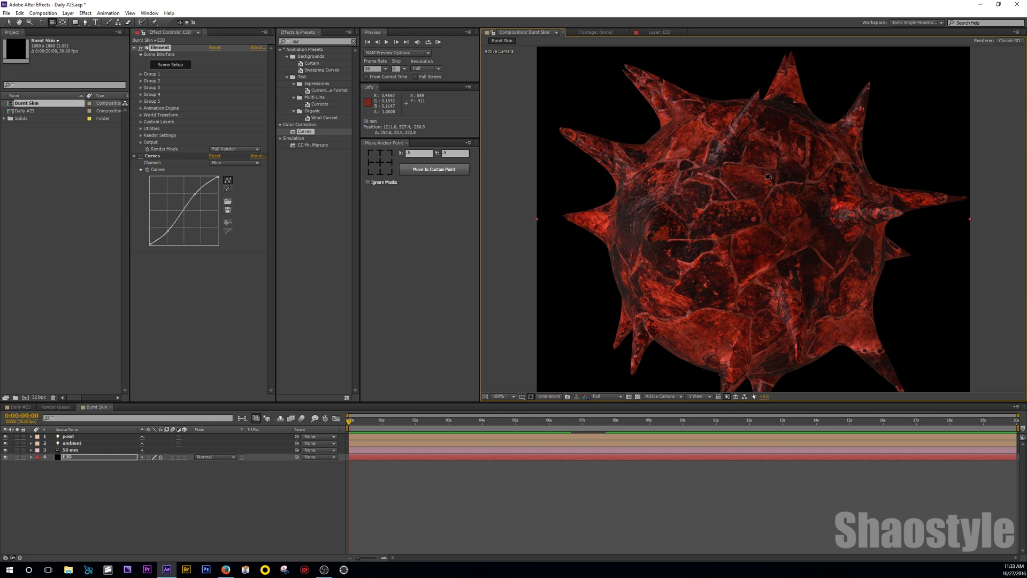
drag(771, 179, 766, 256)
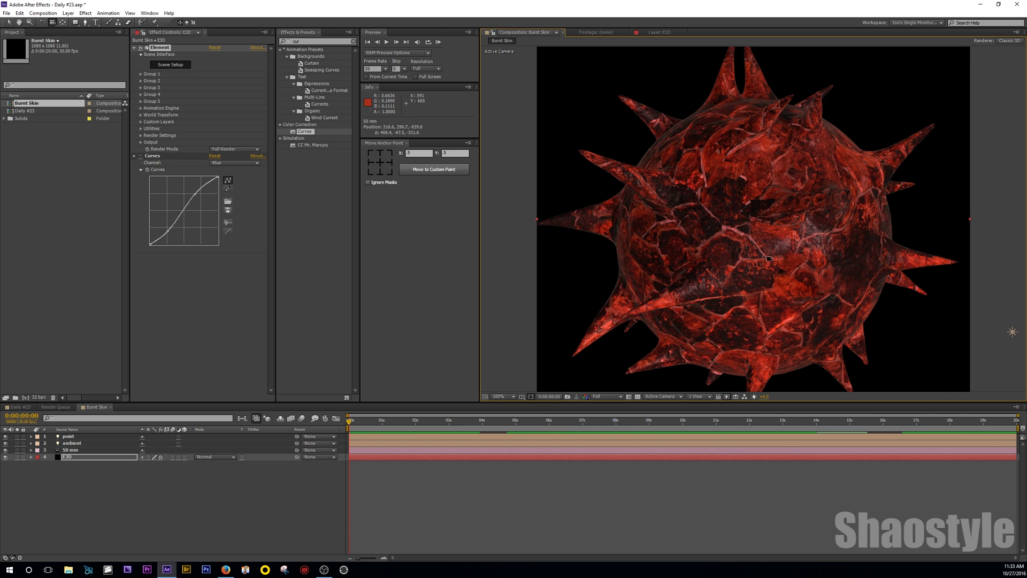
- Undo the last four camera orbits, then orbit the camera to a new view of the sphere
key(ctrl+z)
key(ctrl+z)
key(ctrl+z)
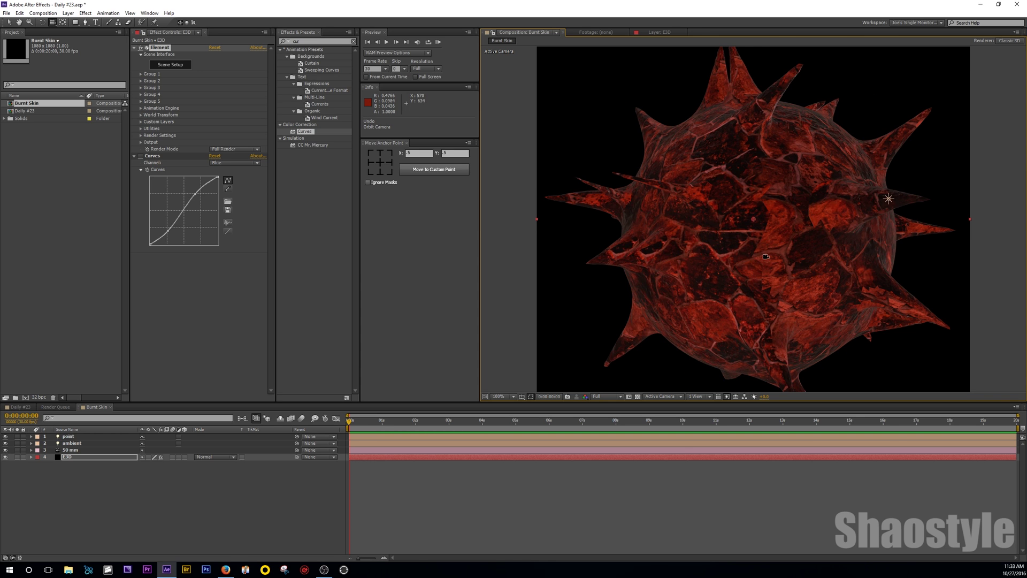
key(ctrl+z)
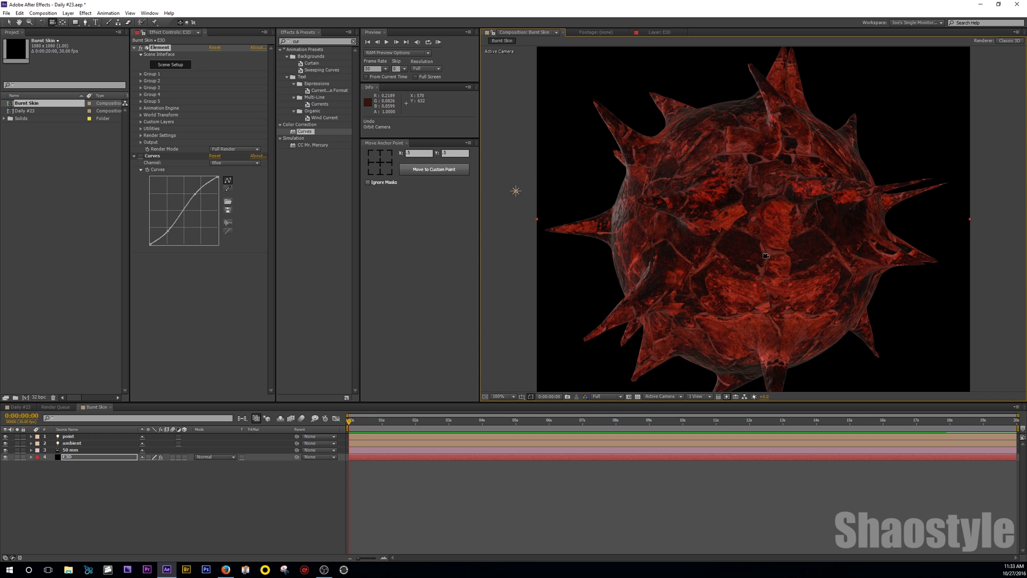
key(ctrl+z)
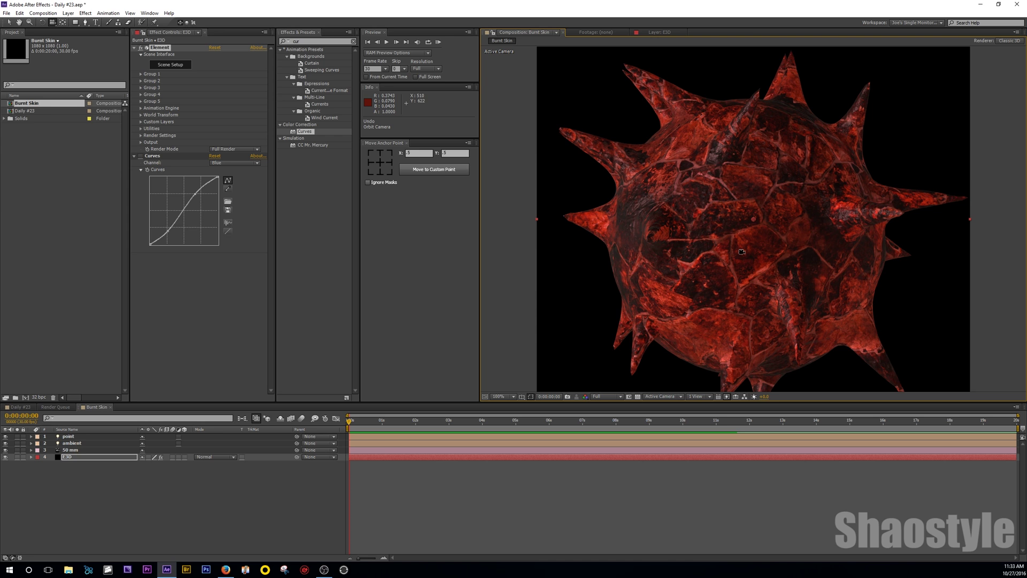
key(ctrl+z)
key(ctrl+z)
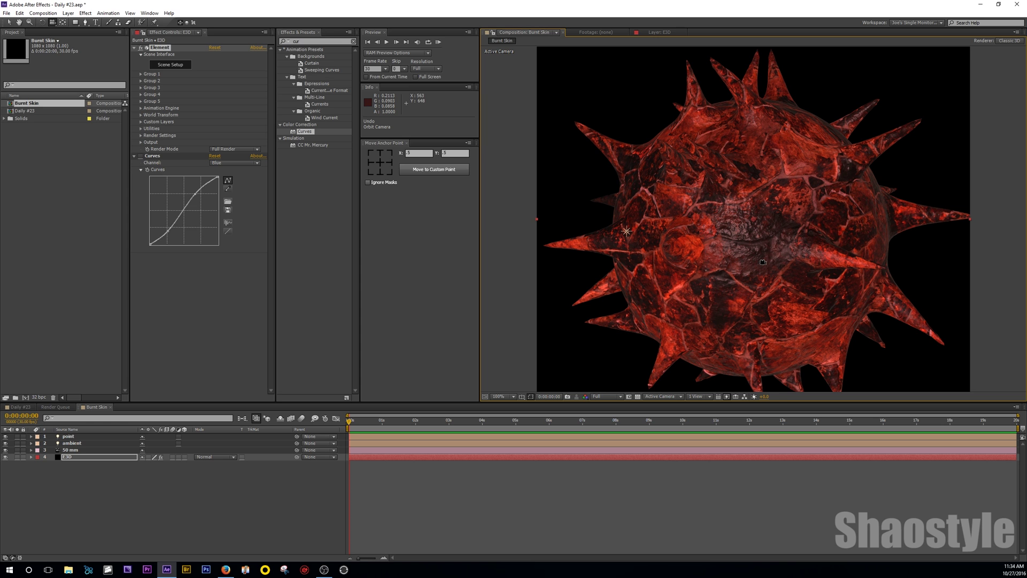
drag(763, 262, 764, 309)
- Show the Daily #23 composition, then bring Firefox forward on the creator's Instagram profile
click(22, 407)
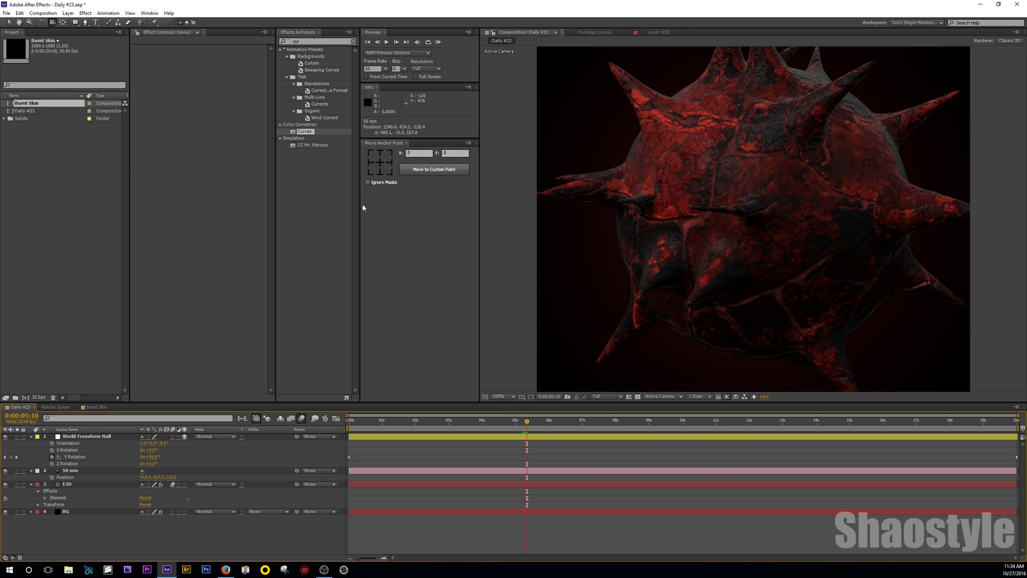
click(225, 570)
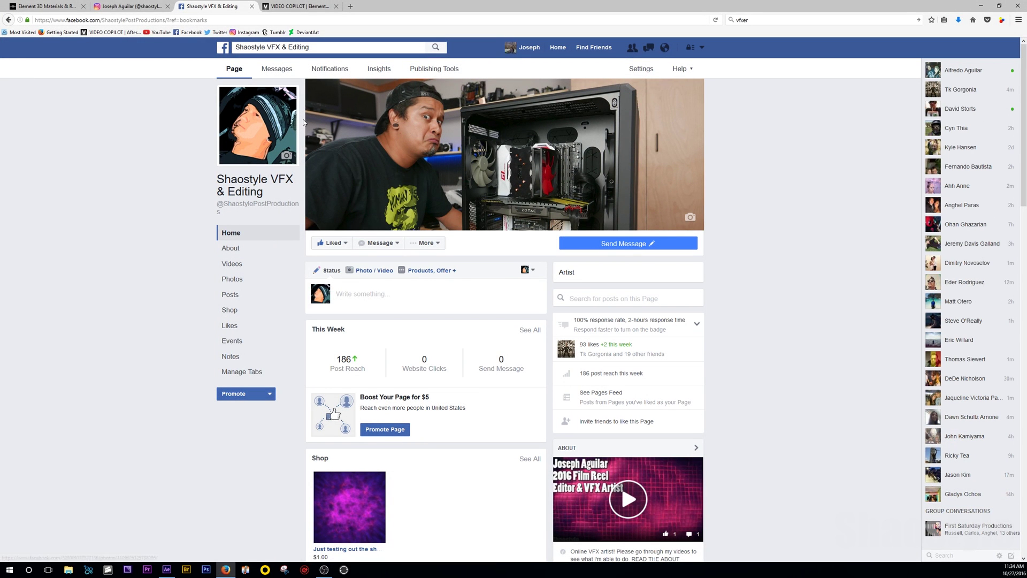
click(132, 6)
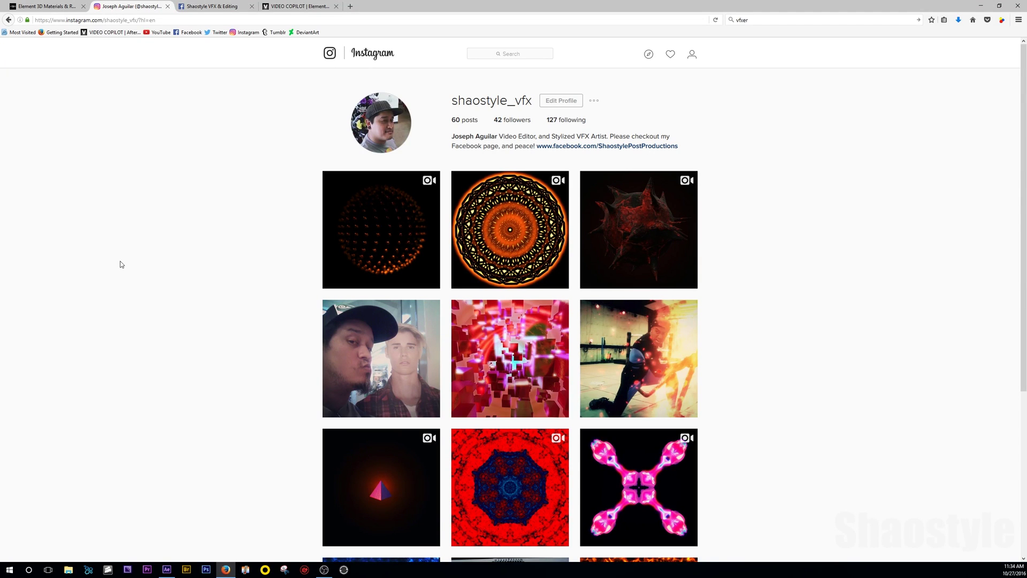